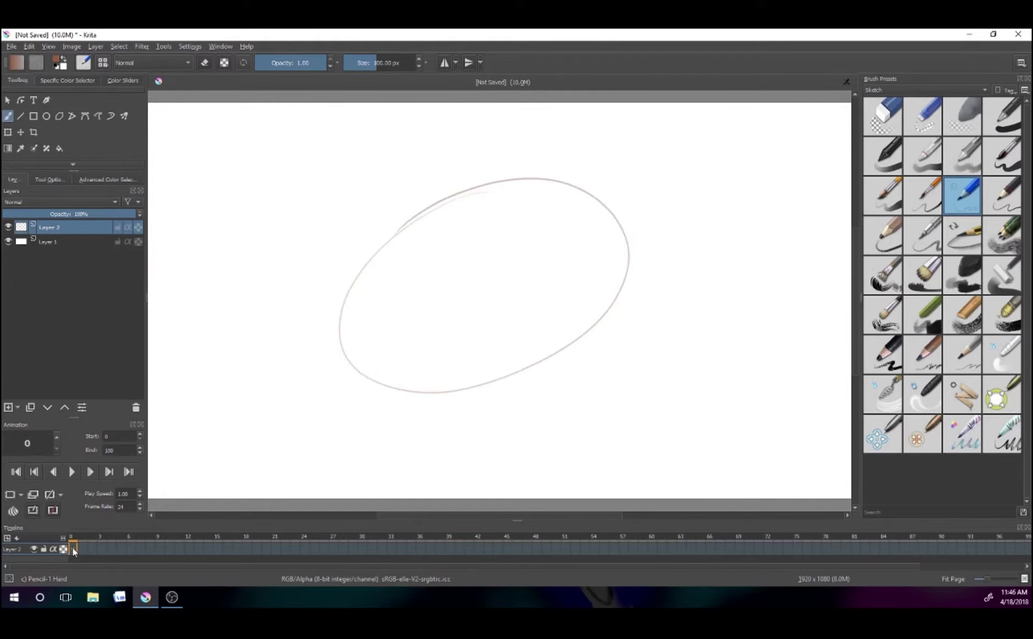
Add keyframes at frames 0, 3 and 6 of Layer 2, drawing one pencil oval on each, progressing from left to right across the canvas.
click(10, 494)
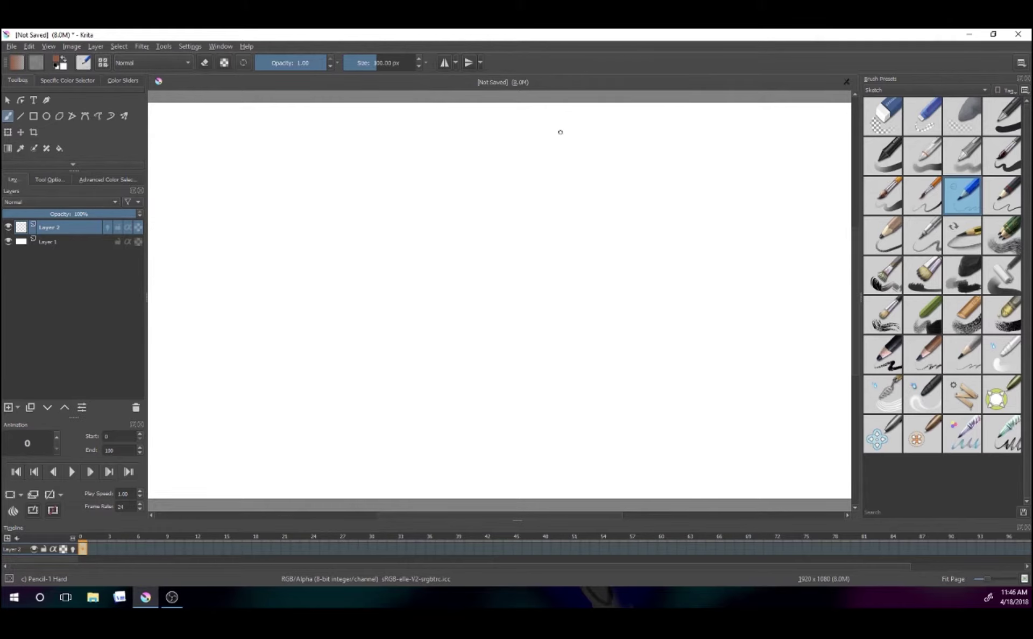
mouse_move(272, 227)
mouse_down()
mouse_move(383, 347)
mouse_move(224, 257)
mouse_up()
click(110, 549)
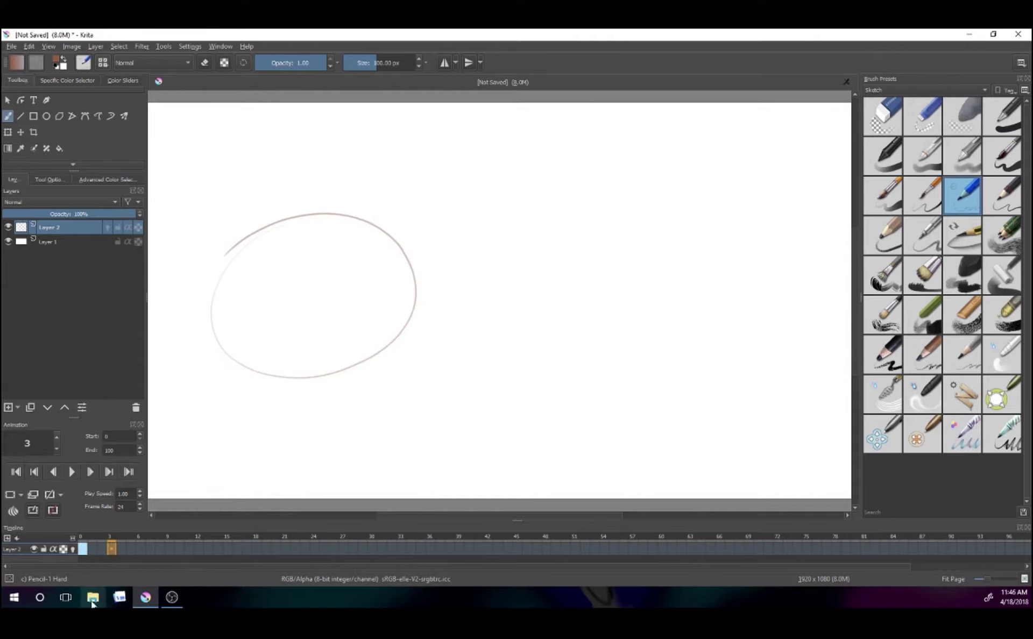
mouse_move(508, 228)
mouse_down()
mouse_move(628, 291)
mouse_move(468, 213)
mouse_up()
click(140, 549)
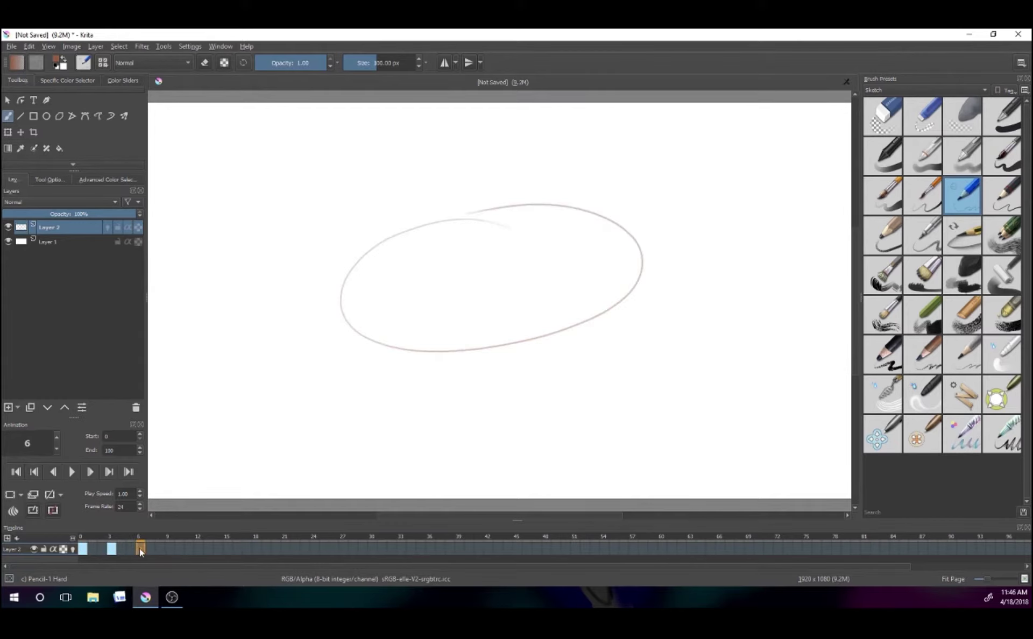
click(9, 494)
mouse_move(662, 203)
mouse_down()
mouse_move(638, 381)
mouse_move(627, 204)
mouse_up()
Return to frame 0, play the oval animation and stop it.
mouse_move(140, 549)
mouse_down()
mouse_move(85, 548)
mouse_move(159, 548)
mouse_move(82, 549)
mouse_up()
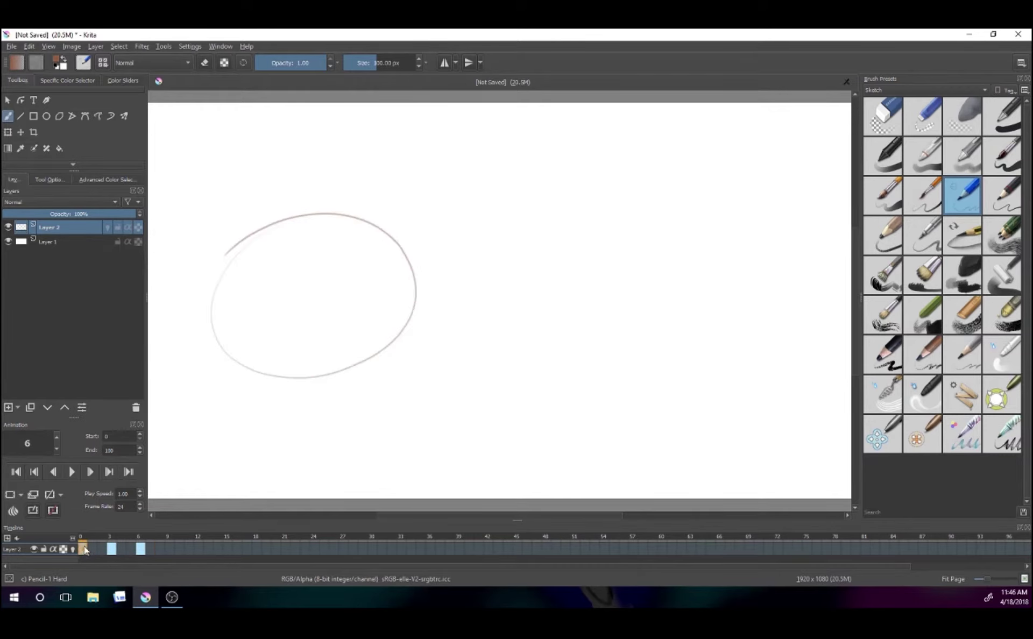
click(72, 472)
click(70, 472)
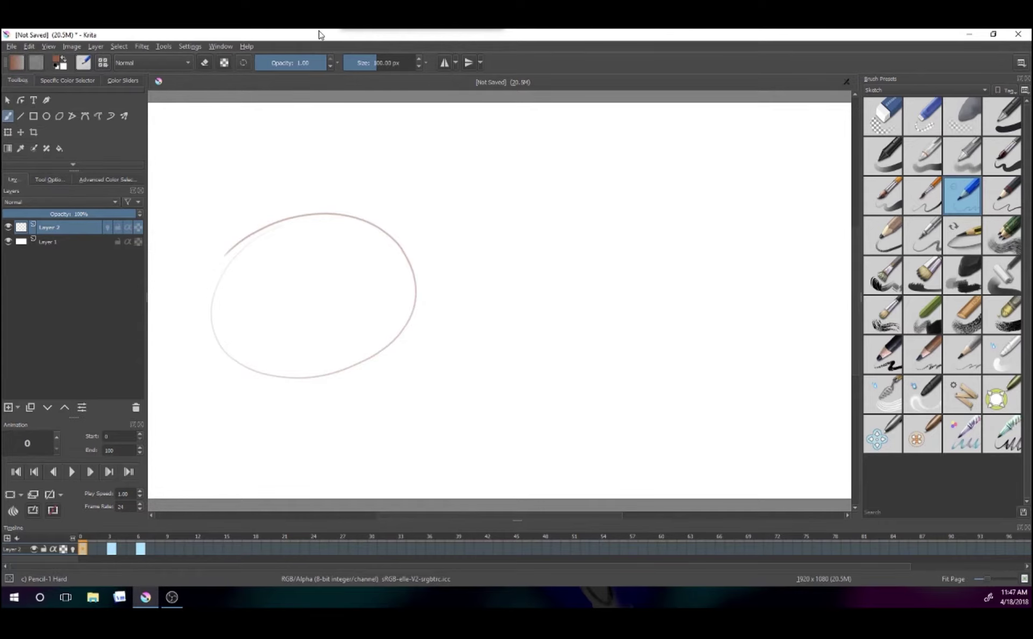
Dock the Onion Skins settings above the layer list and enable onion skins for Layer 2 at frame 3.
drag(379, 29, 35, 177)
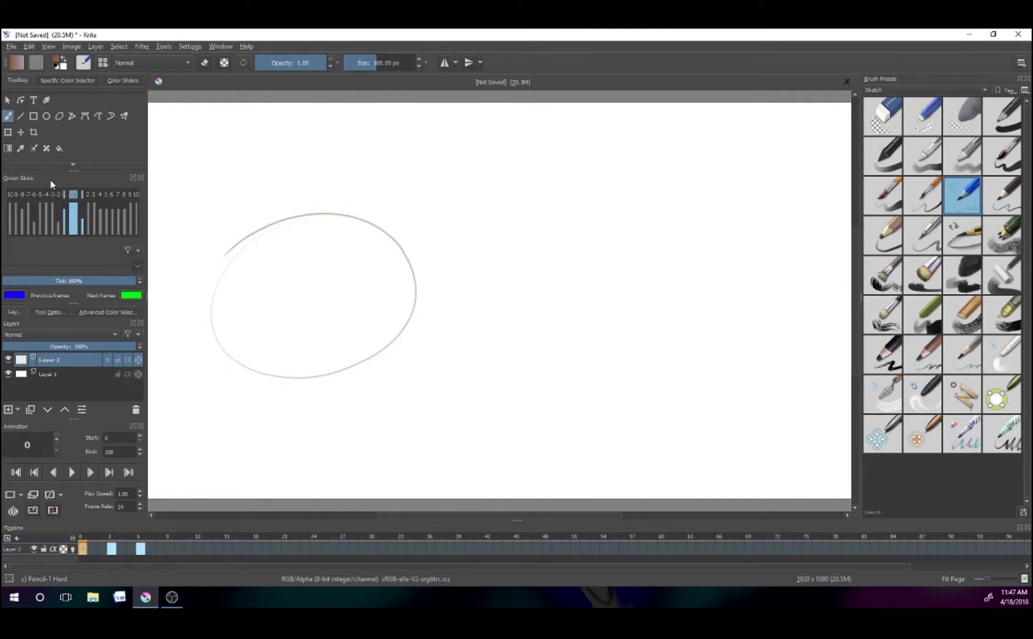
click(114, 549)
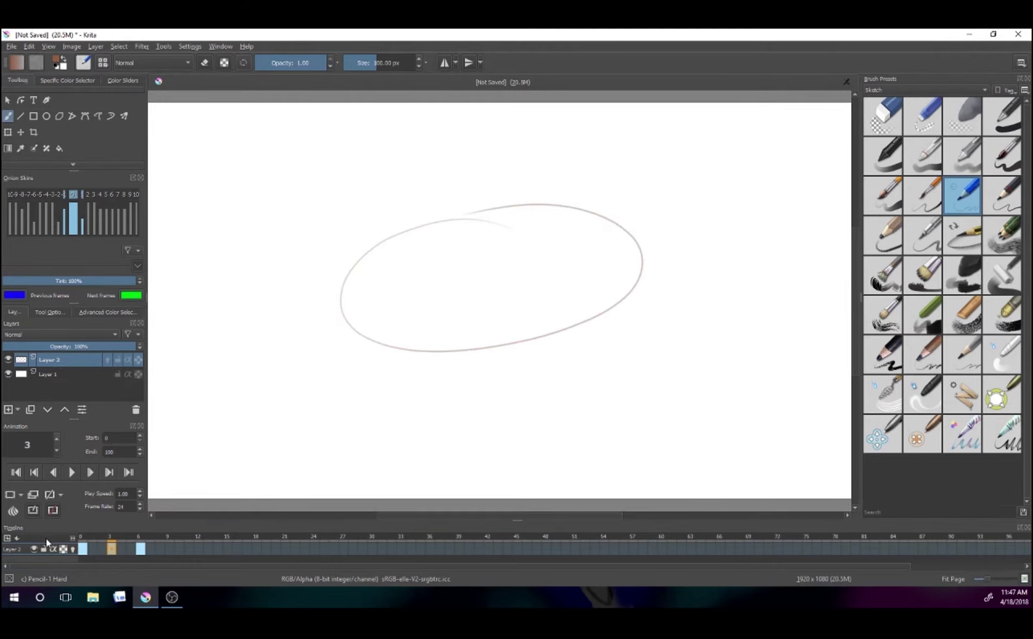
click(73, 550)
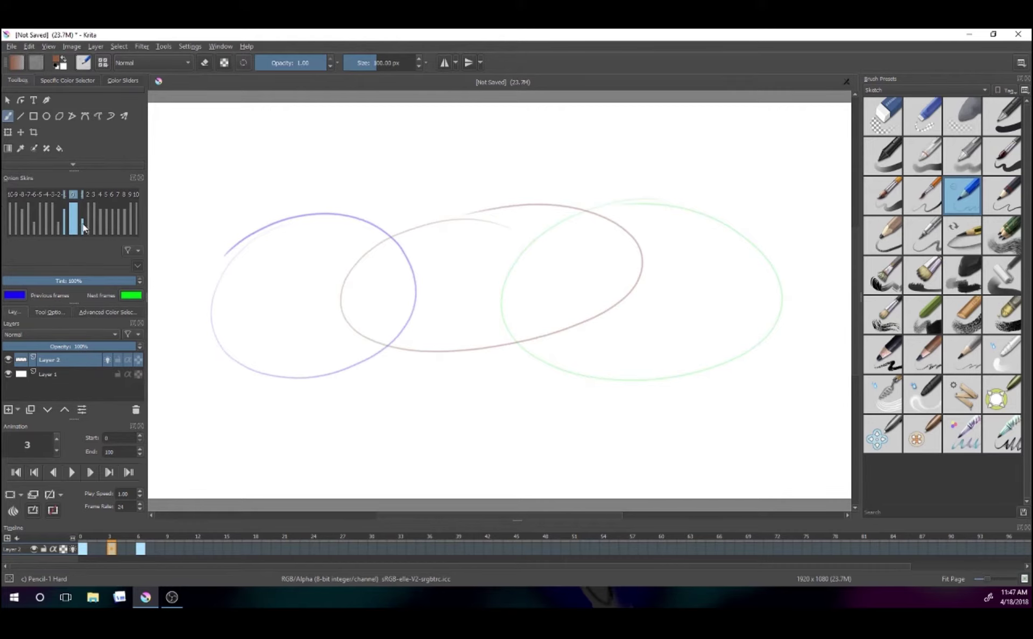
Switch the first next-frame onion skin off and on again, and raise its opacity.
click(81, 195)
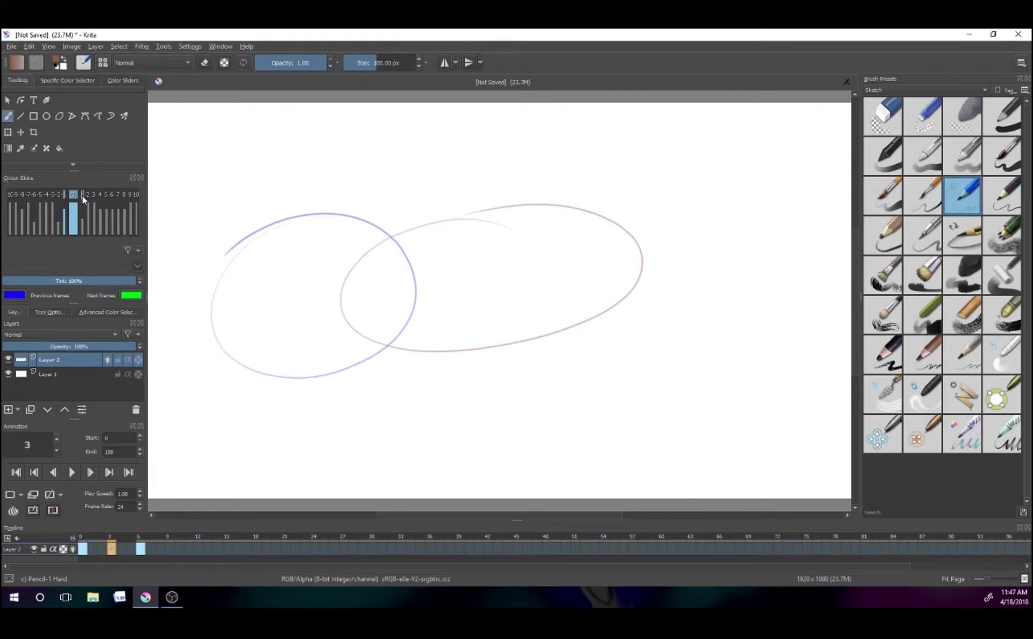
click(82, 196)
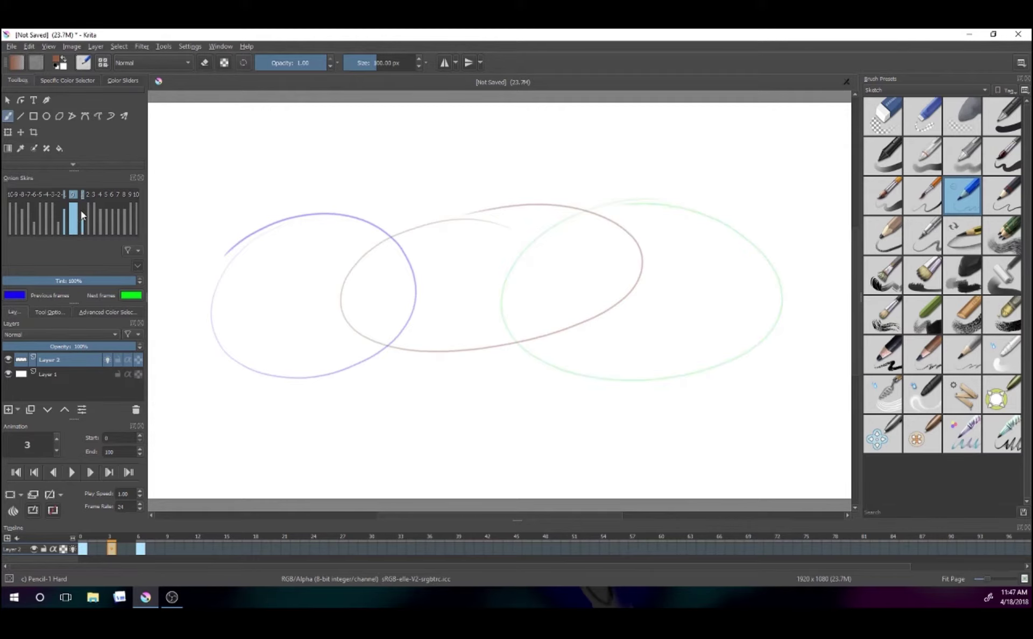
click(84, 204)
click(83, 192)
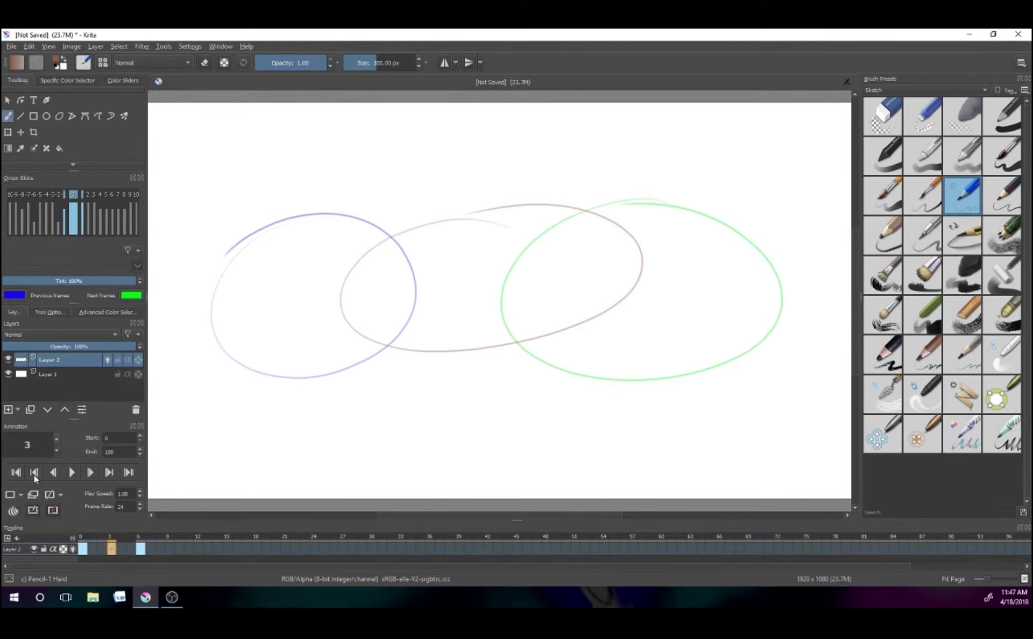
Load Rain in May.mp3 as the audio track of the animation.
click(18, 538)
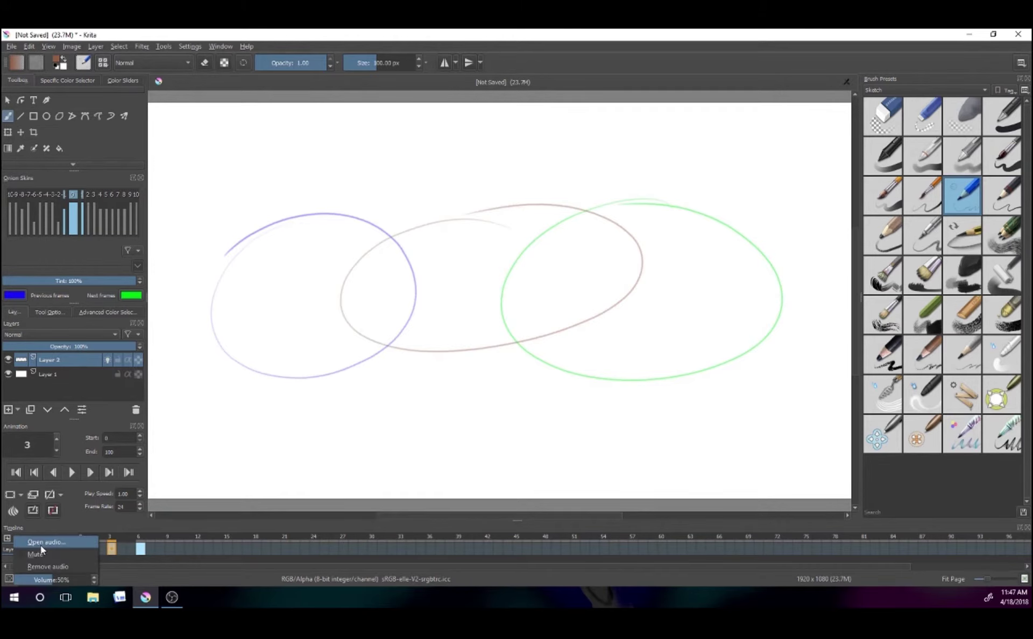
click(40, 546)
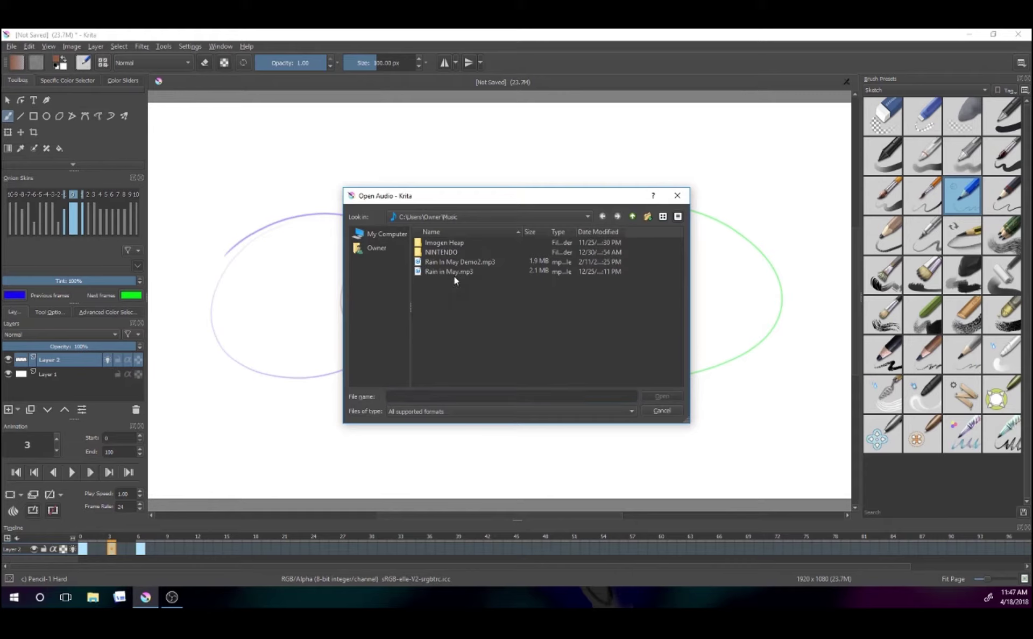
click(459, 271)
click(650, 398)
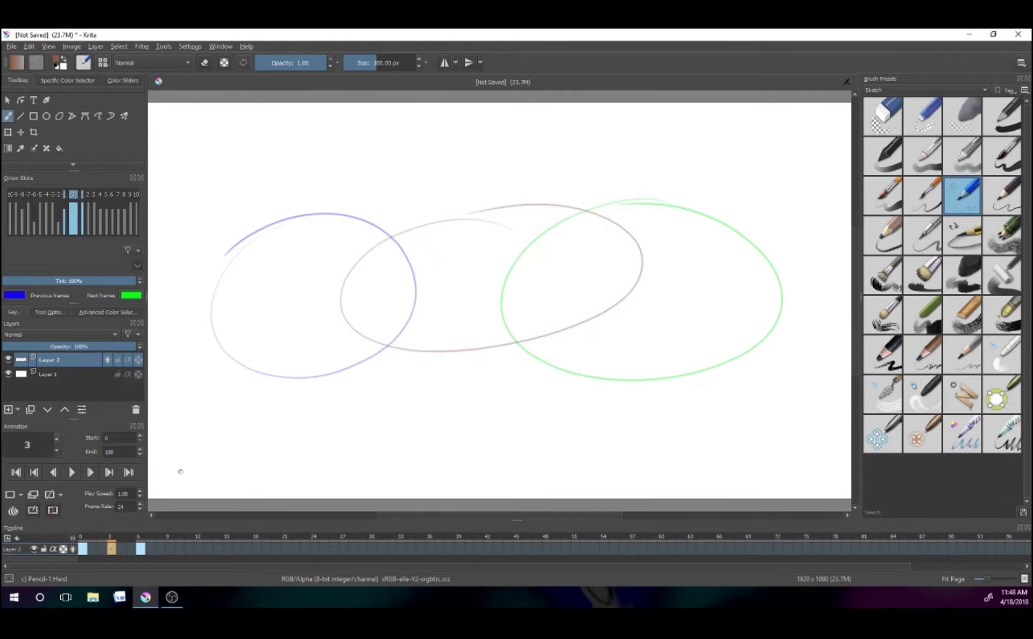
Play the animation with its audio, stop it, and remove the audio track.
click(71, 474)
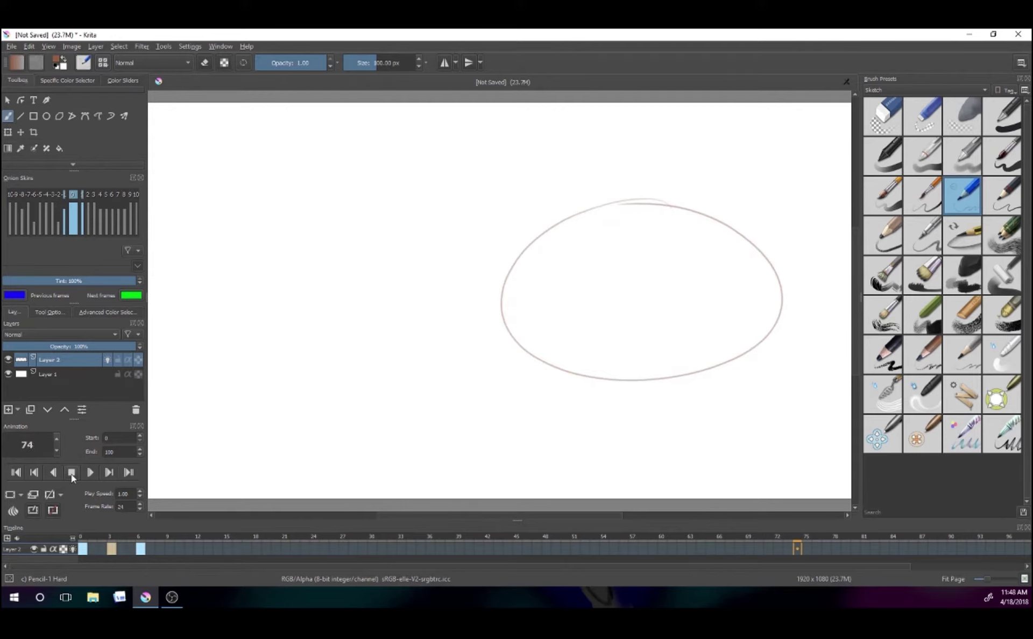
click(71, 474)
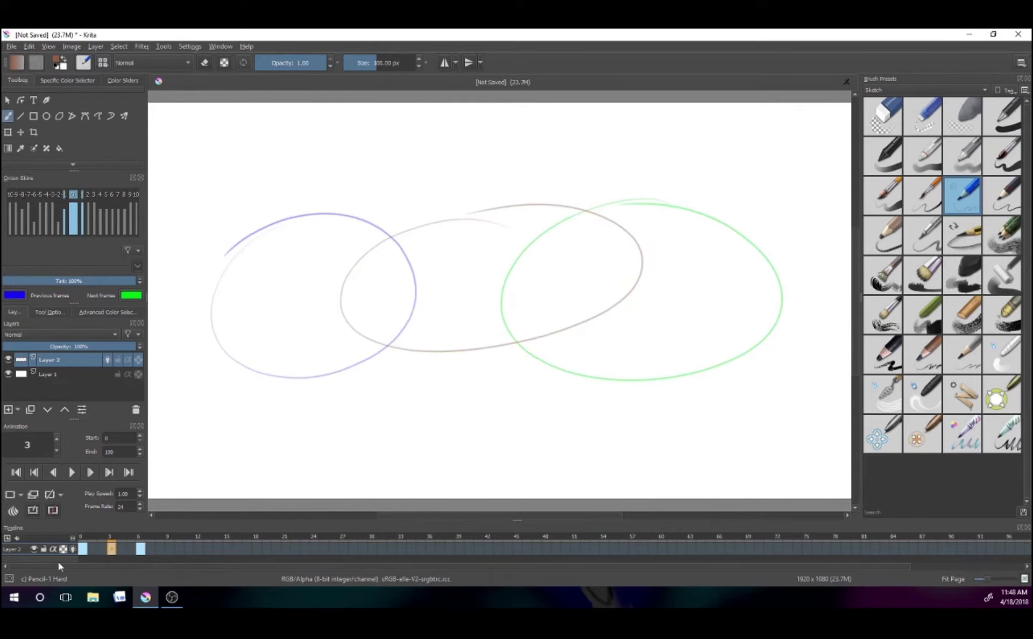
click(20, 537)
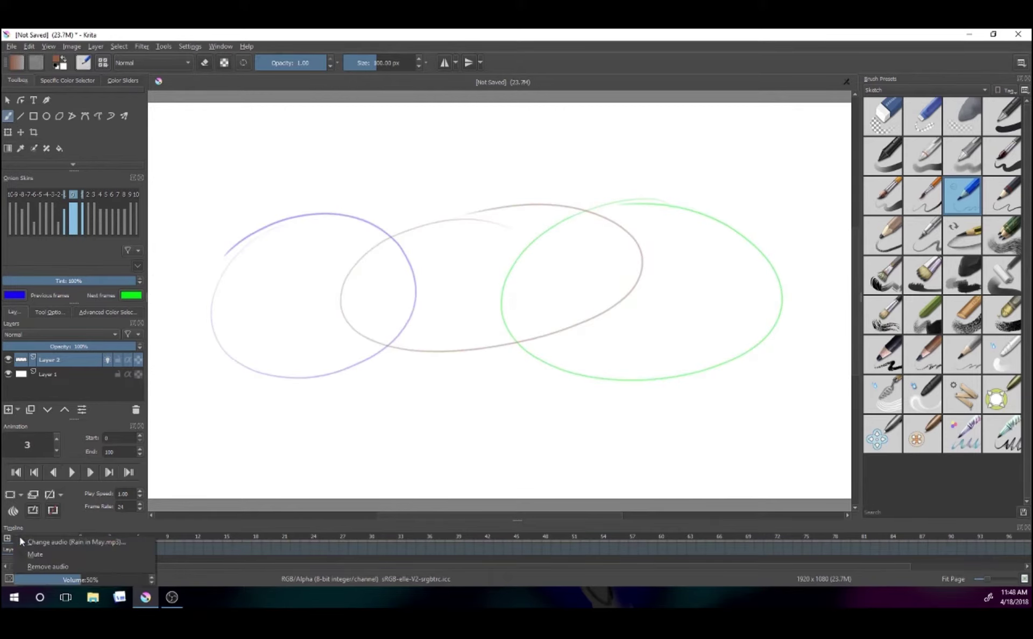
click(55, 566)
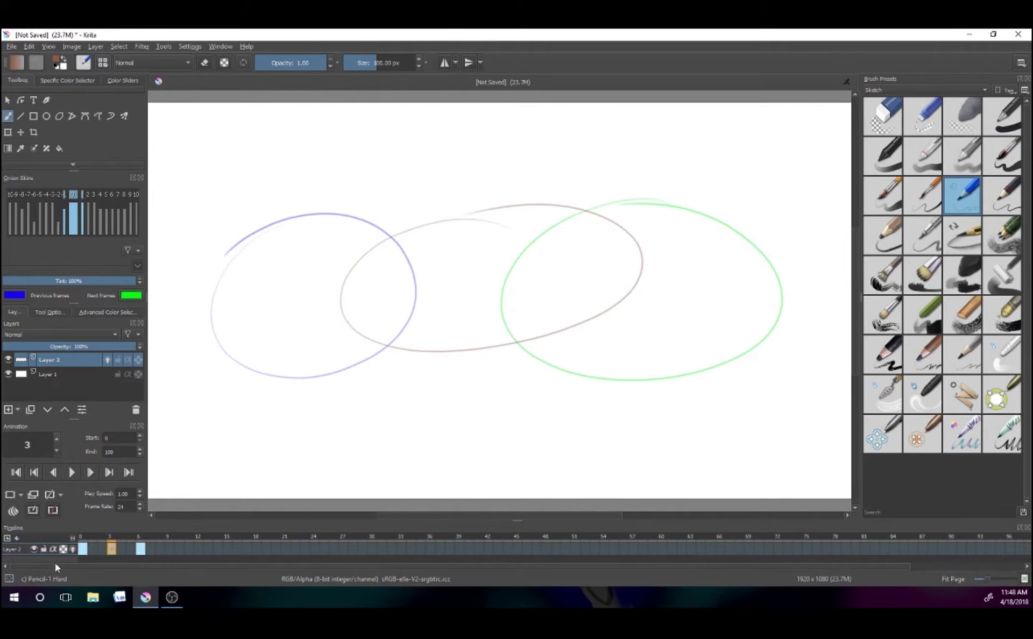
Create a new layer from the timeline and add the existing Layer 2 back into the timeline.
click(7, 538)
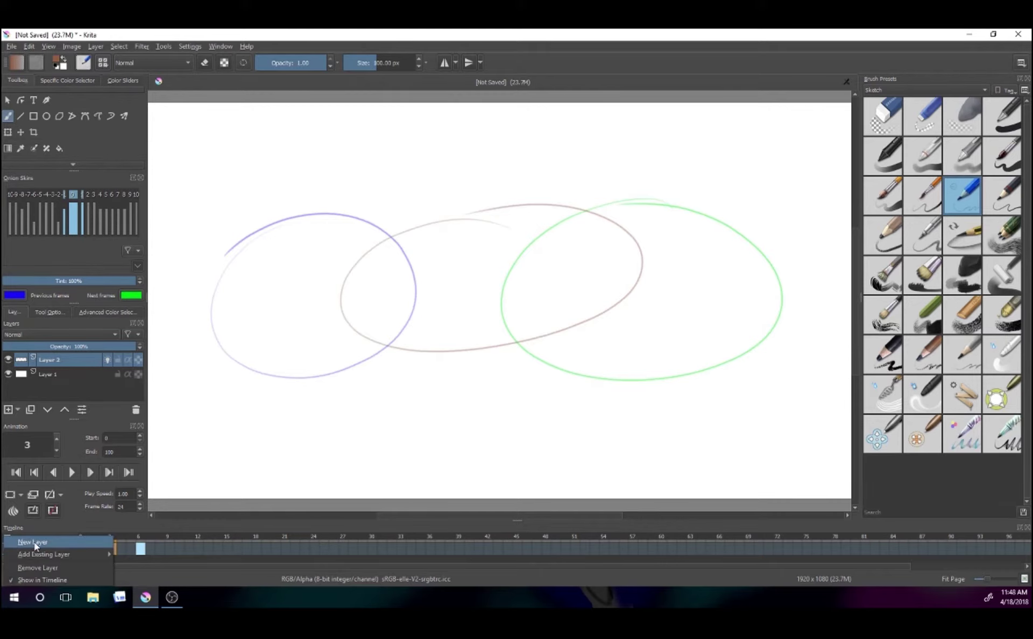
click(34, 541)
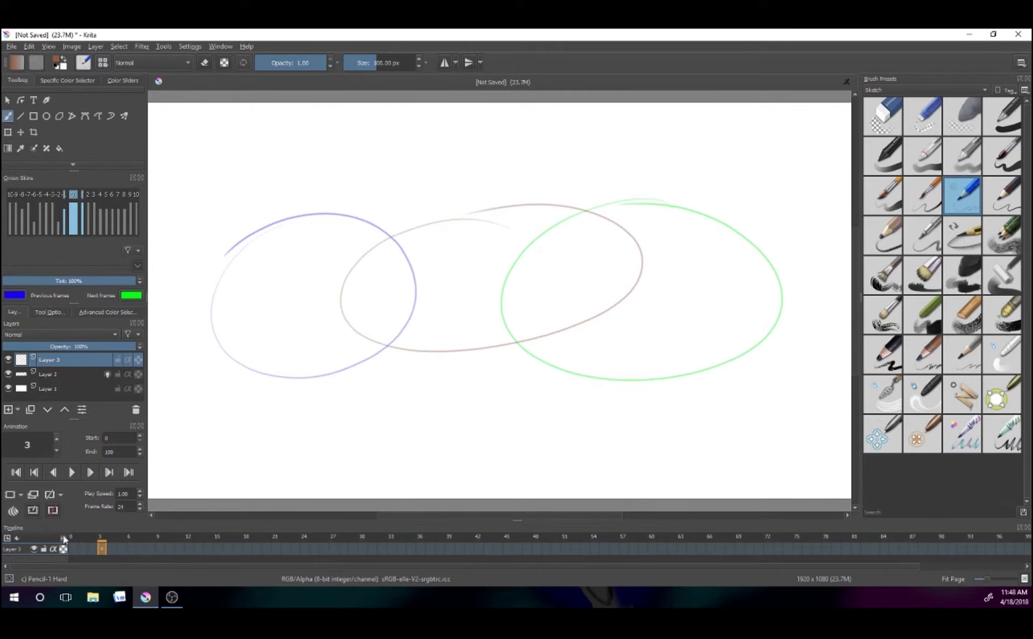
click(7, 538)
mouse_move(42, 555)
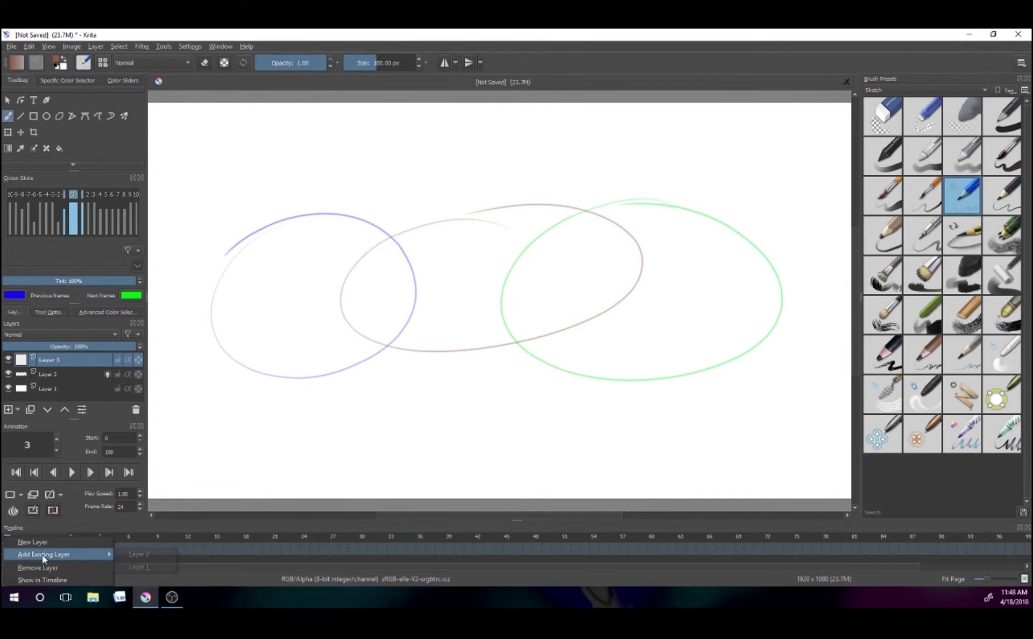
click(136, 556)
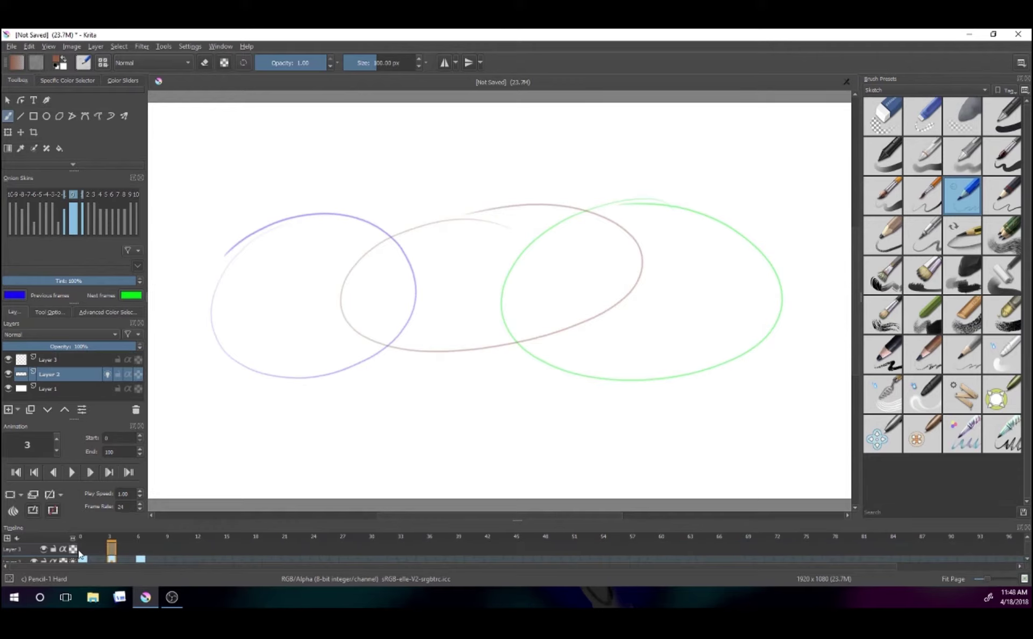
Add a keyframe at frame 0 of Layer 3 and draw a rough square around the first oval.
click(20, 546)
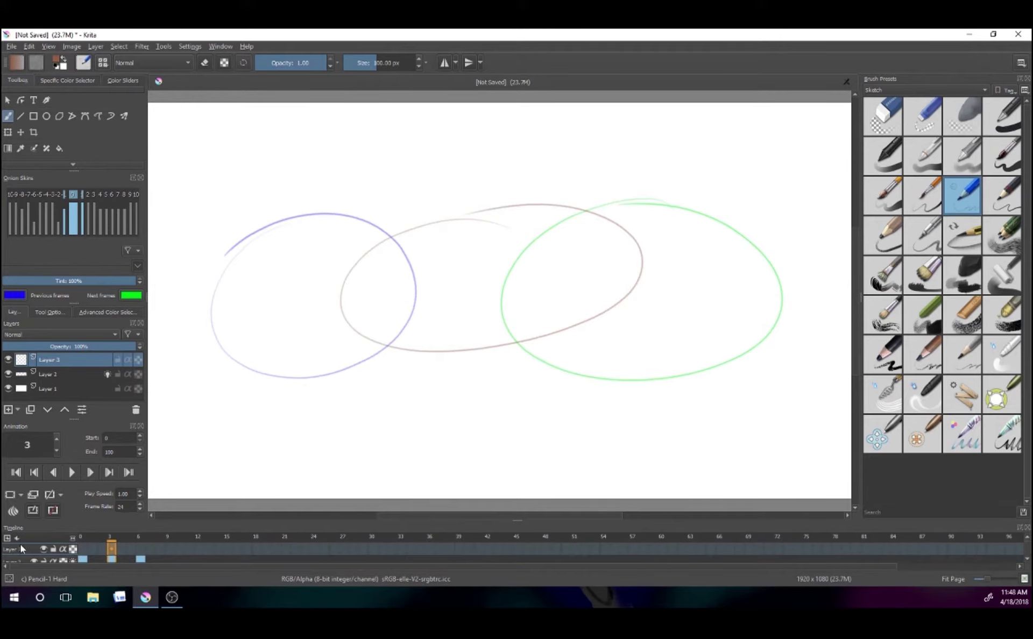
click(95, 560)
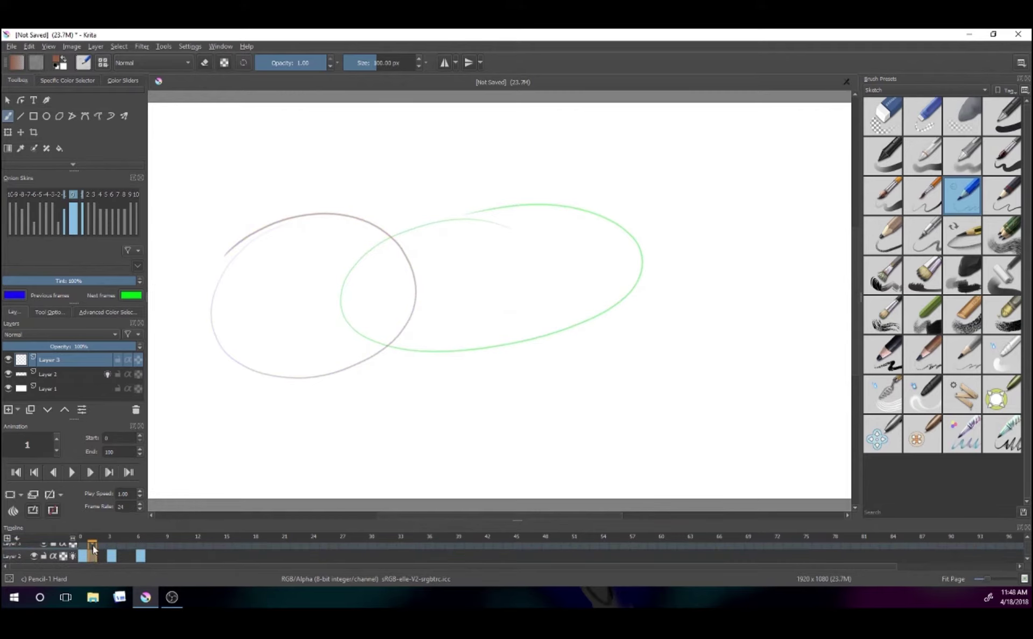
click(15, 560)
click(20, 545)
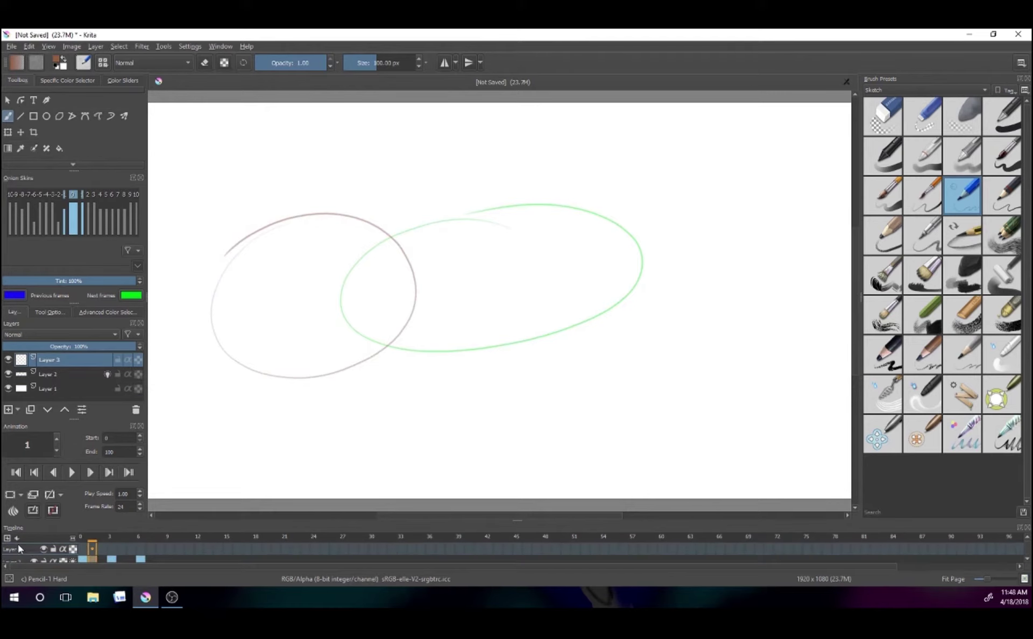
click(85, 549)
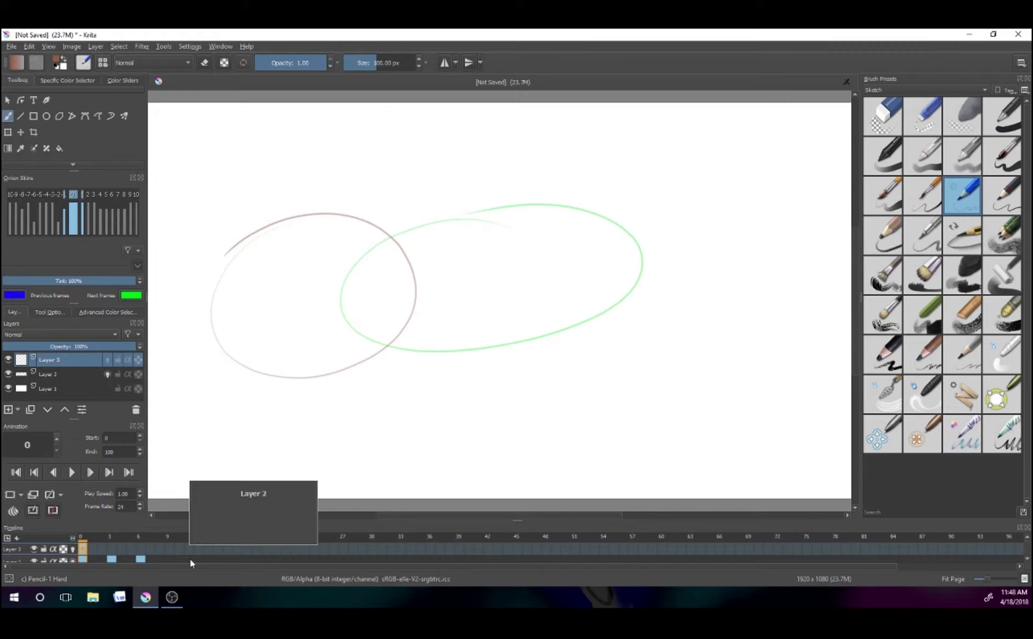
mouse_move(221, 234)
mouse_down()
mouse_move(382, 197)
mouse_move(387, 373)
mouse_move(397, 371)
mouse_up()
drag(388, 192, 417, 339)
Add keyframes at frames 3 and 6 of Layer 3, drawing a rough box around the matching oval on each.
click(109, 556)
click(9, 496)
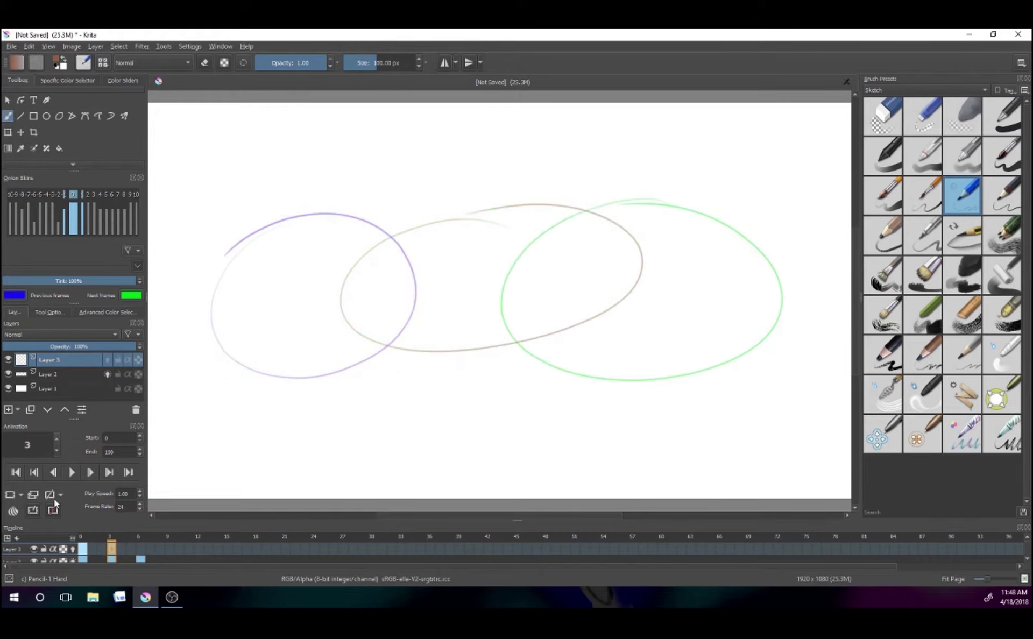
drag(344, 212, 621, 192)
mouse_move(329, 233)
mouse_down()
mouse_move(336, 338)
mouse_move(614, 340)
mouse_up()
drag(627, 201, 634, 311)
click(141, 549)
click(10, 495)
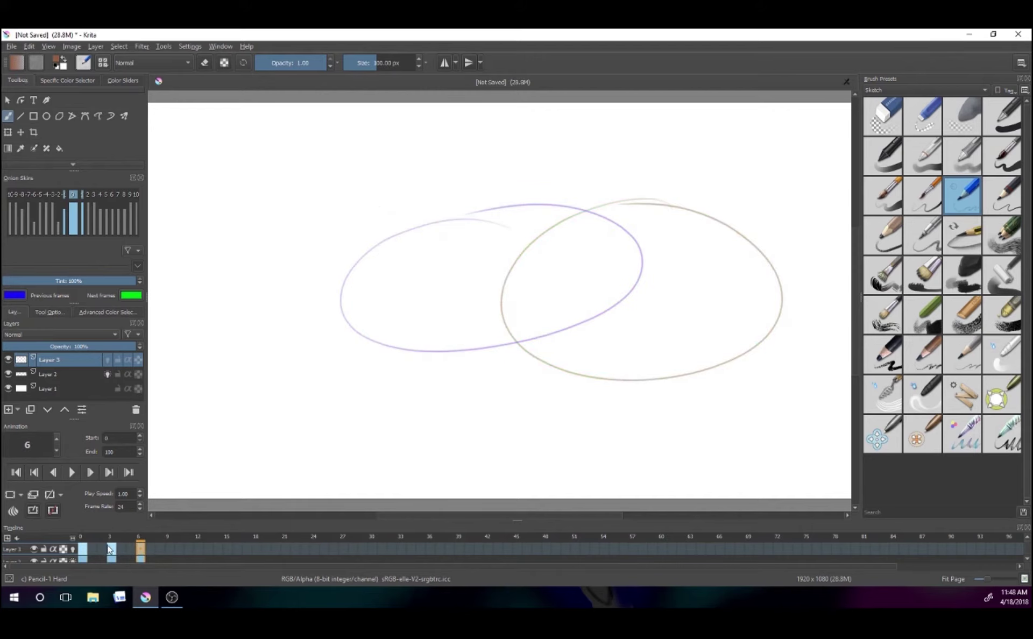
mouse_move(509, 218)
mouse_down()
mouse_move(520, 372)
mouse_move(720, 398)
mouse_move(778, 286)
mouse_move(758, 386)
mouse_up()
Hide Layer 2 and scrub back to frame 0 to preview the boxes alone.
click(33, 560)
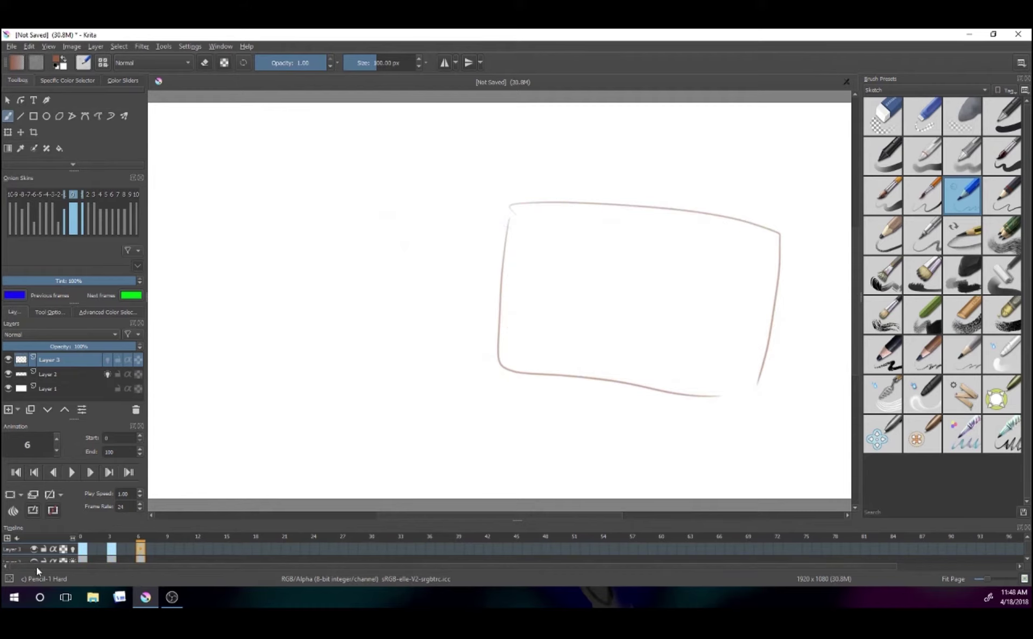
drag(140, 544, 82, 549)
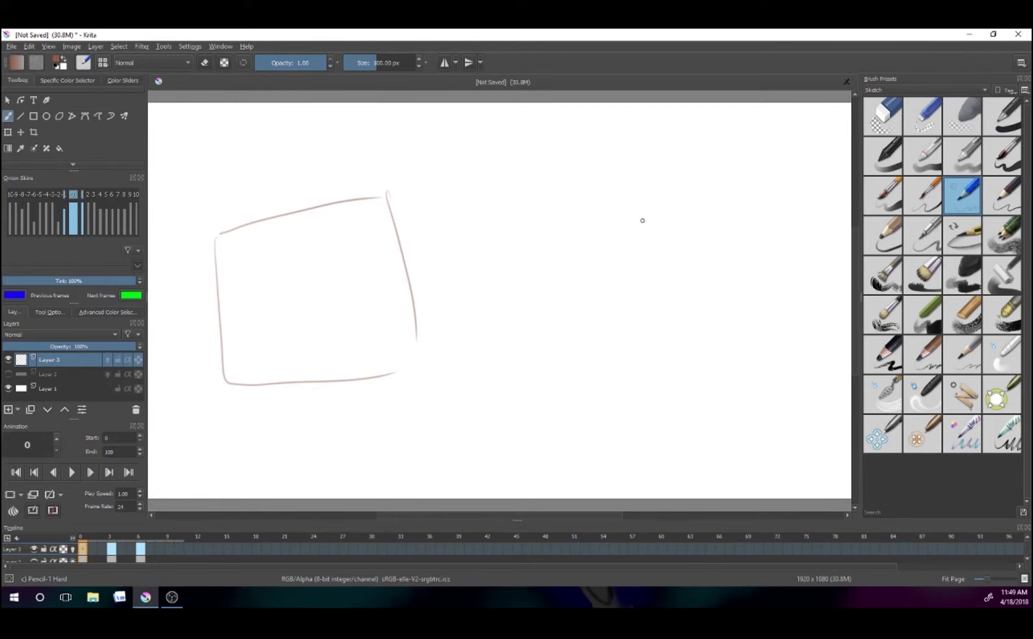
Duplicate the square drawing from frame 0 into a new keyframe at frame 1 of Layer 3.
right_click(83, 551)
key(Escape)
click(91, 549)
right_click(93, 551)
click(92, 549)
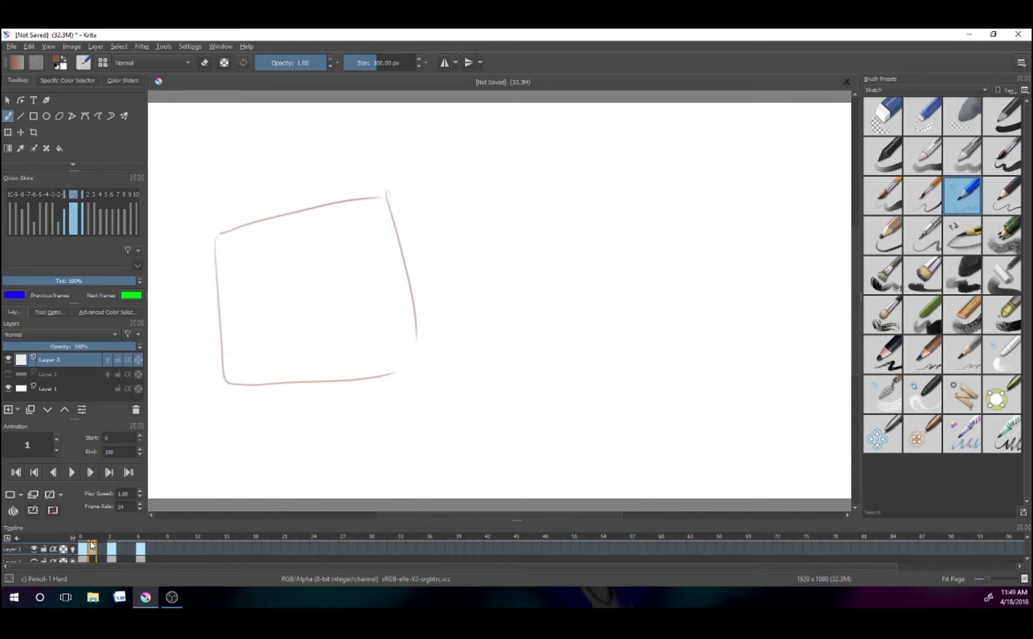
Compare the Layer 3 drawings by scrubbing between frames 0 and 13, checking the keyframe at frame 6, and returning to frame 1.
click(82, 547)
click(92, 549)
drag(93, 550, 206, 551)
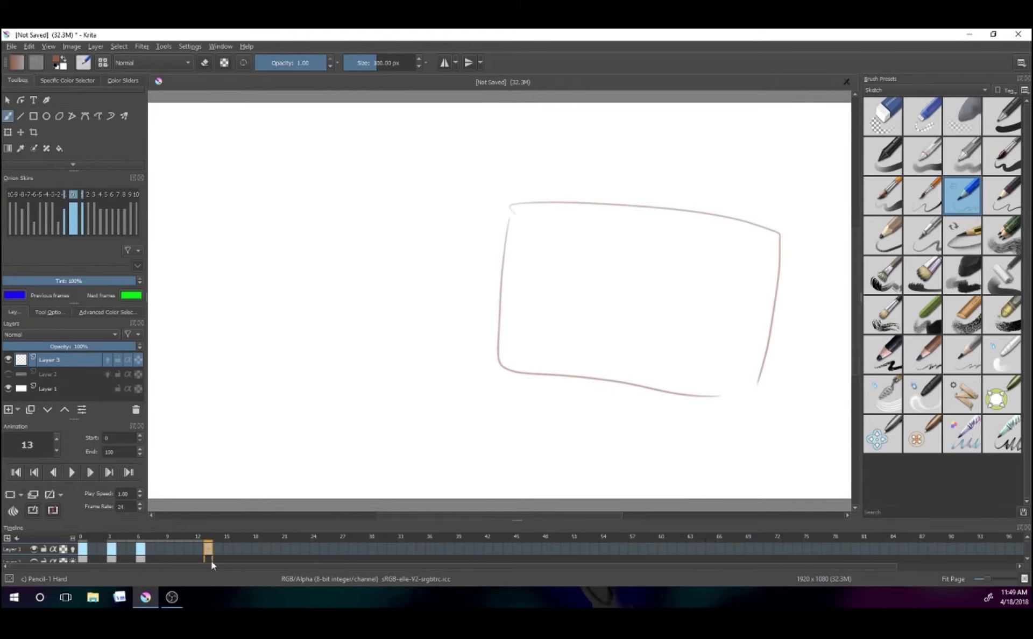
drag(211, 540, 95, 551)
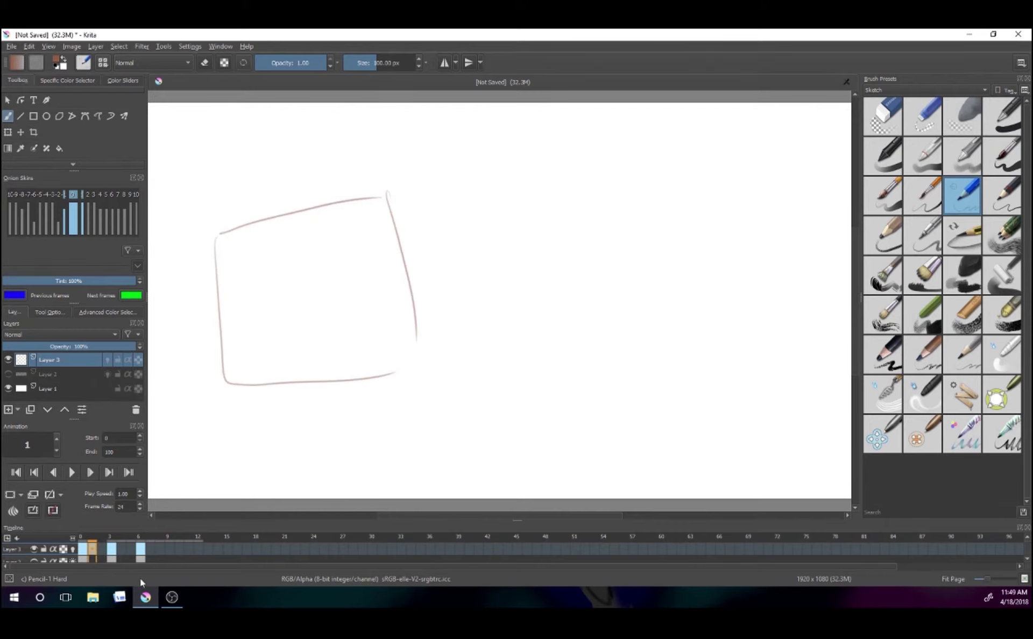
click(140, 551)
mouse_move(139, 551)
mouse_down()
mouse_move(162, 551)
mouse_move(134, 552)
mouse_up()
mouse_move(142, 556)
mouse_down()
mouse_move(145, 533)
mouse_move(202, 553)
mouse_move(142, 552)
mouse_up()
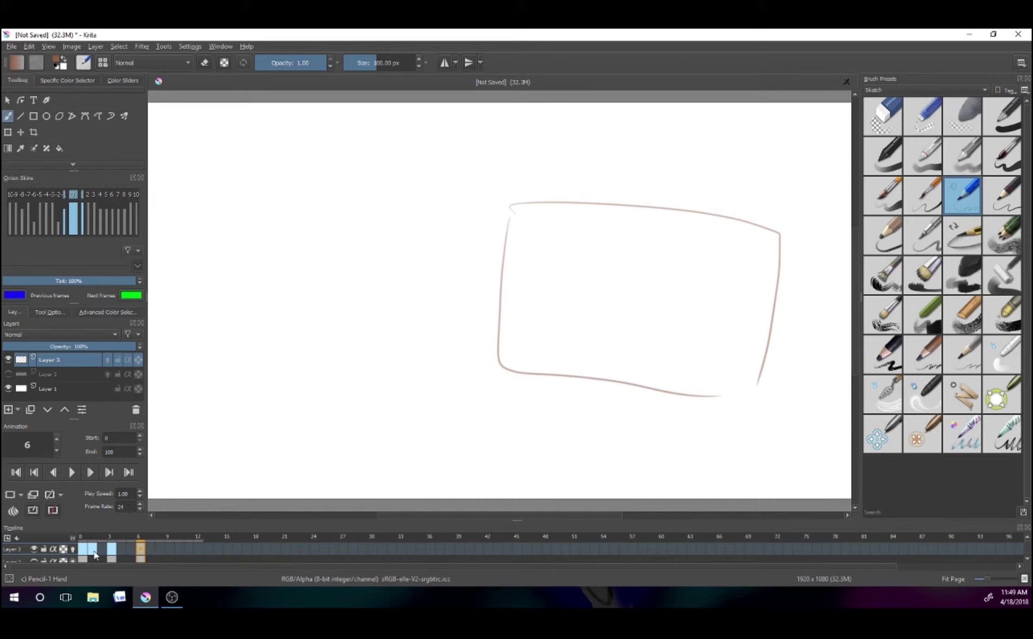
click(93, 554)
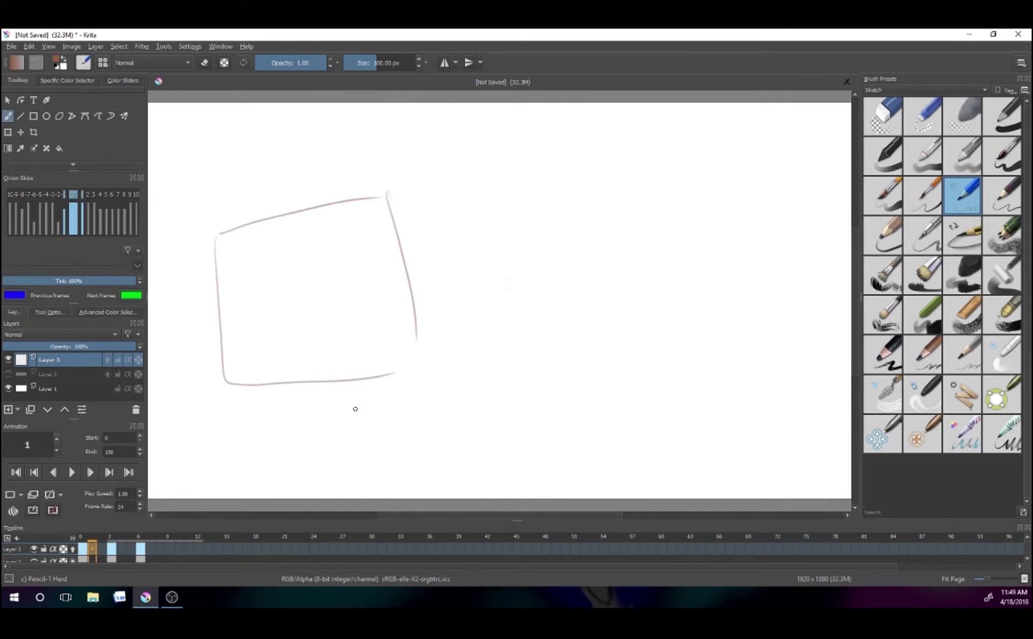
From frame 0, open the Render Animation settings, review the image sequence export options, and switch back to video export.
click(84, 549)
click(11, 47)
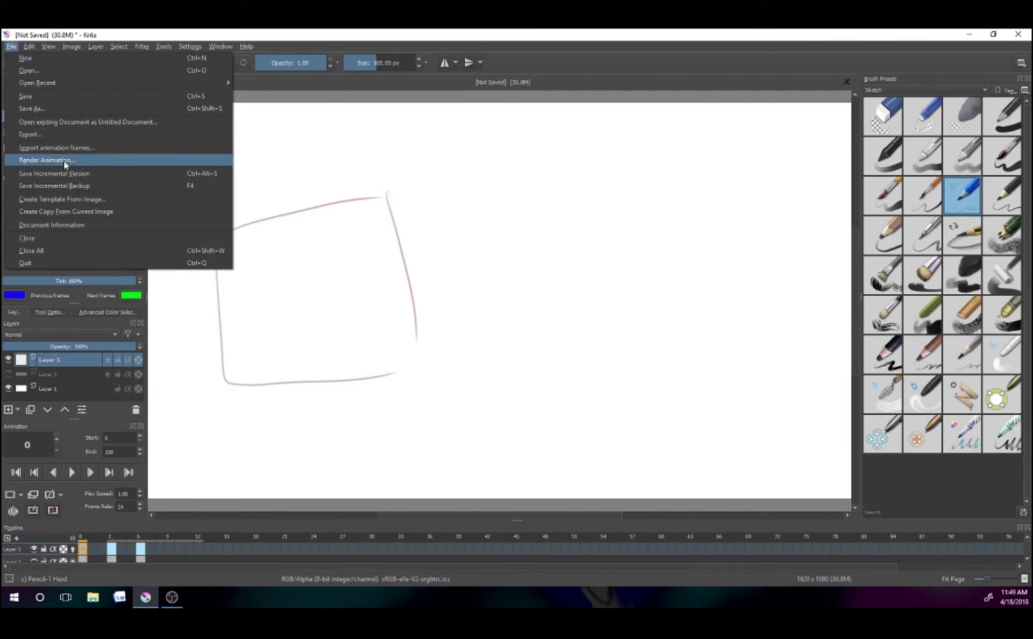
click(134, 157)
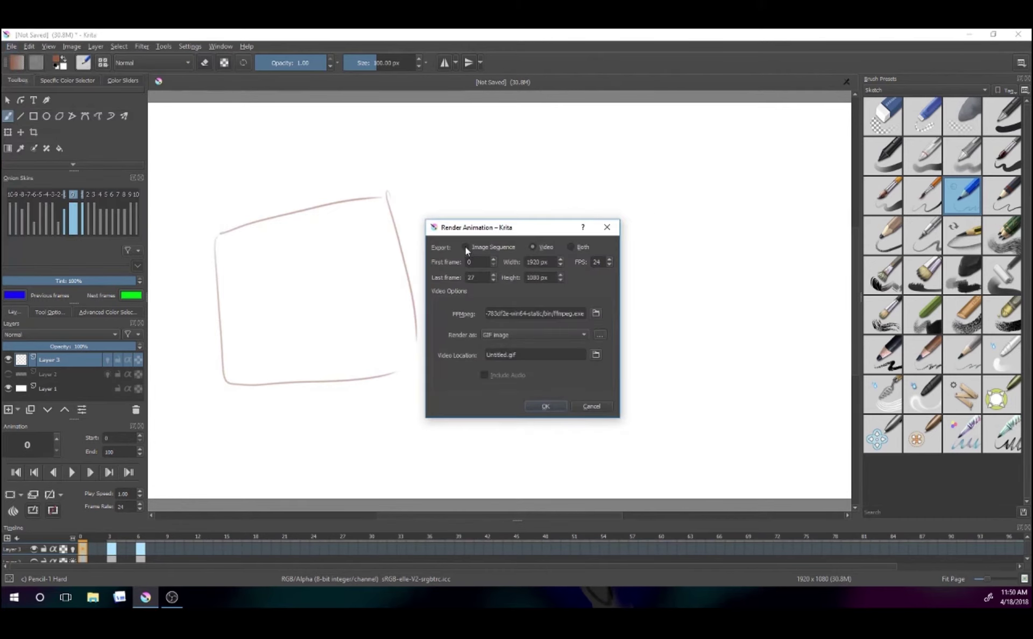
click(465, 247)
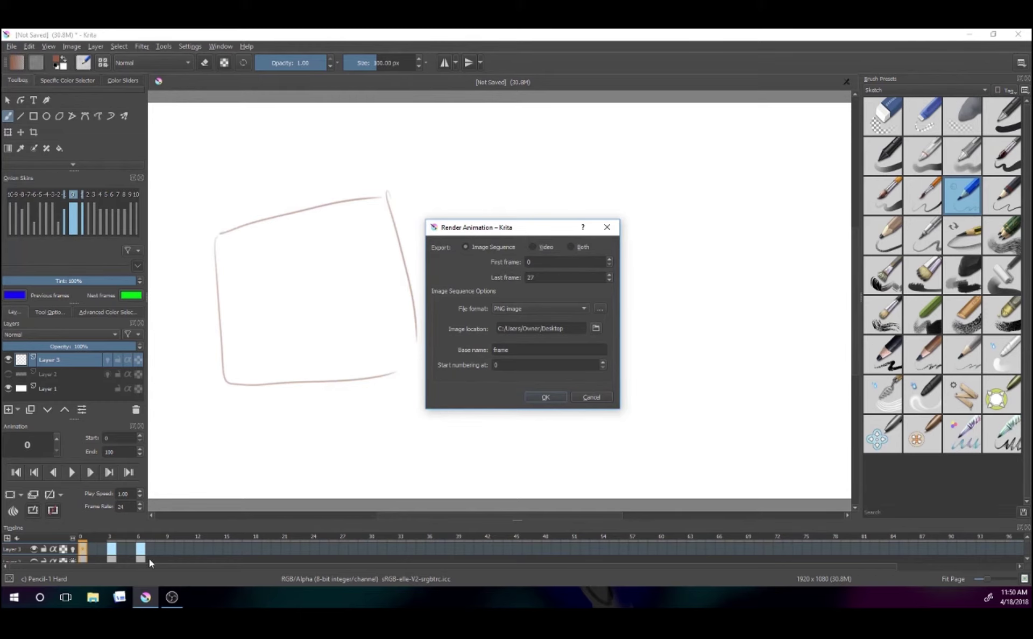
double_click(543, 273)
click(533, 246)
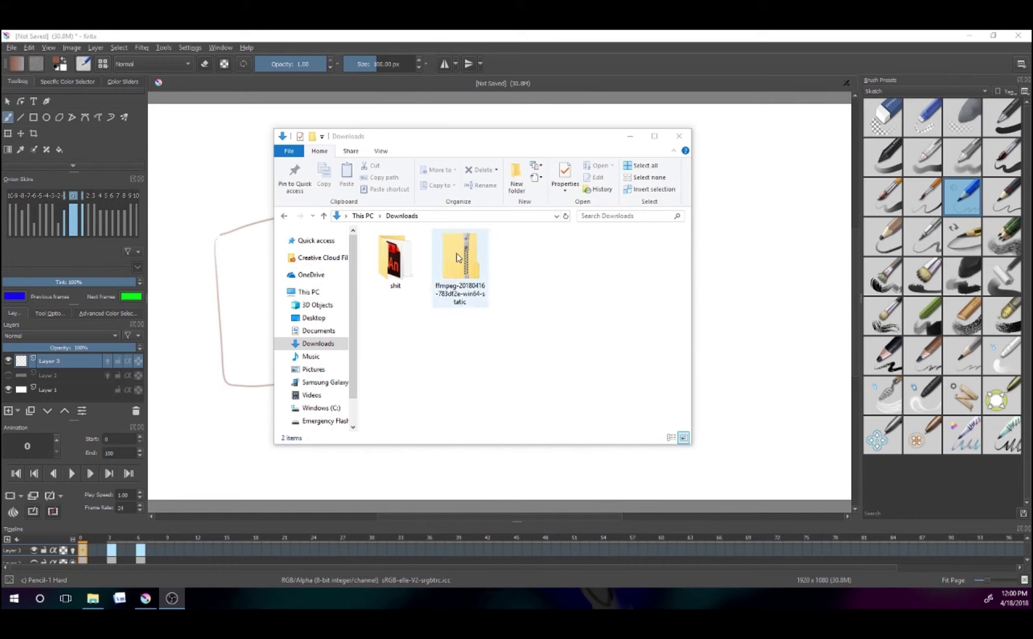
click(459, 266)
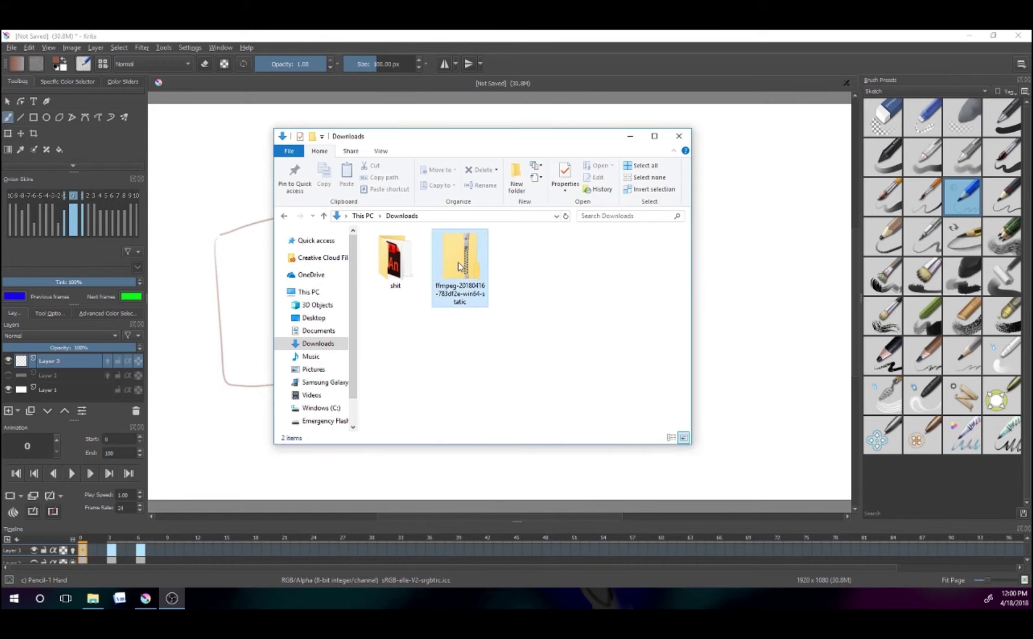
right_click(459, 266)
click(397, 296)
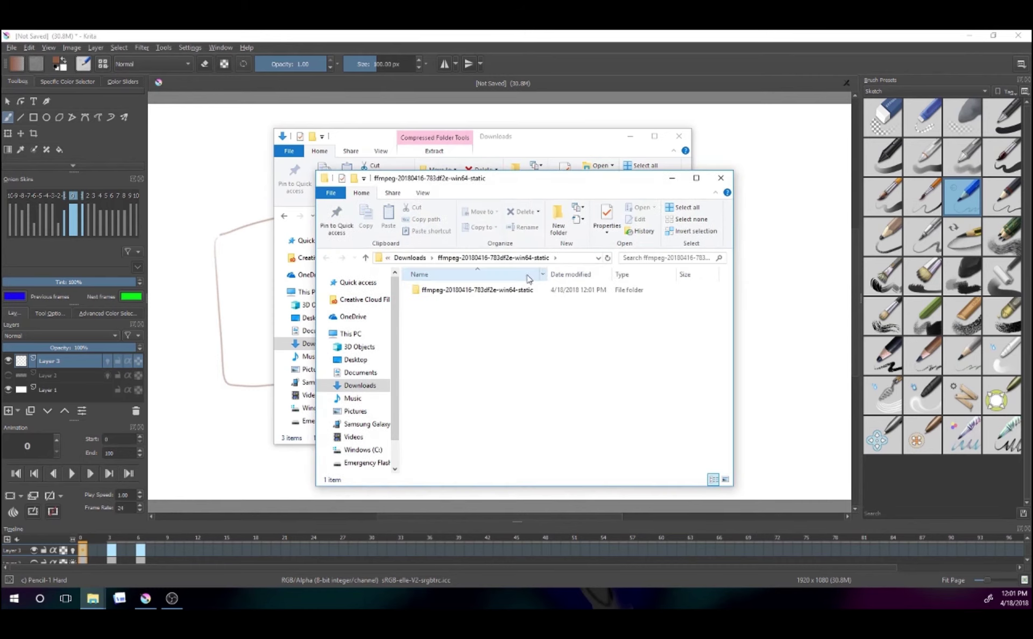
Browse the extracted ffmpeg folder down to its bin subfolder to find the ffmpeg application, and close that window.
drag(470, 185, 454, 156)
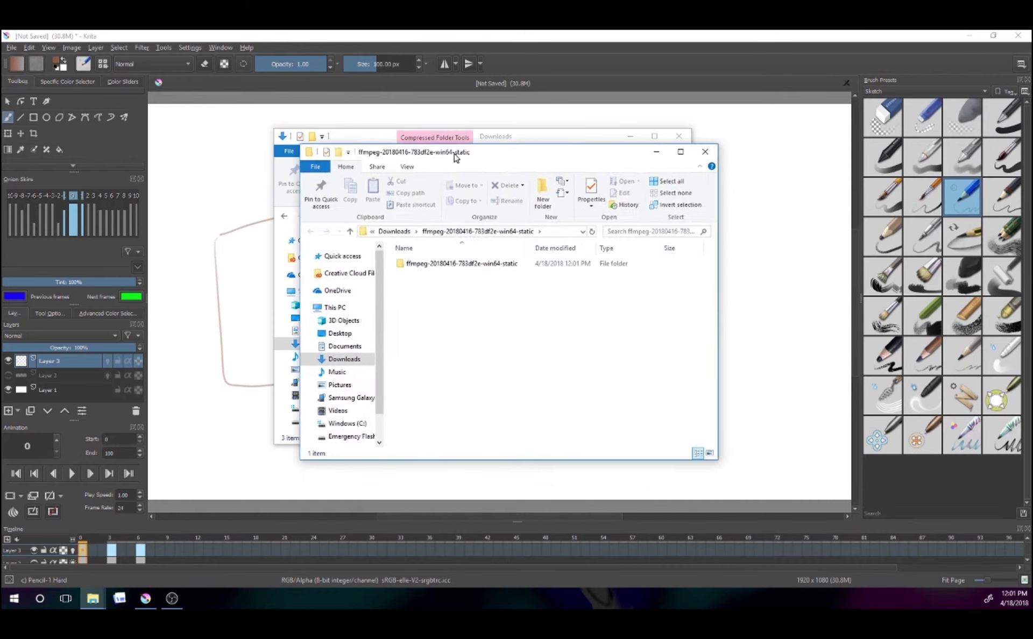
double_click(453, 264)
click(417, 264)
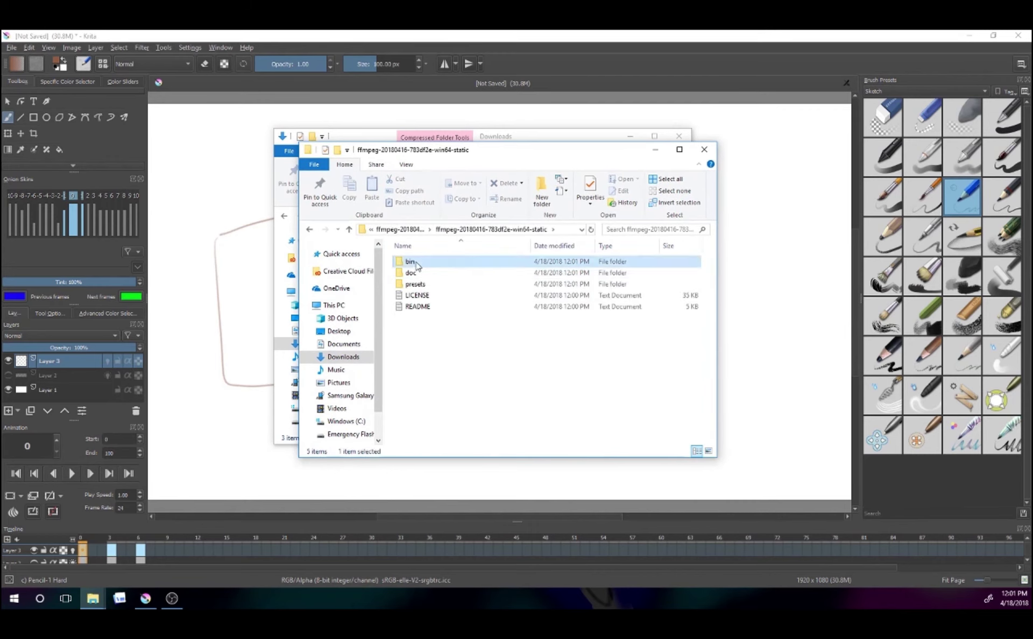
double_click(417, 264)
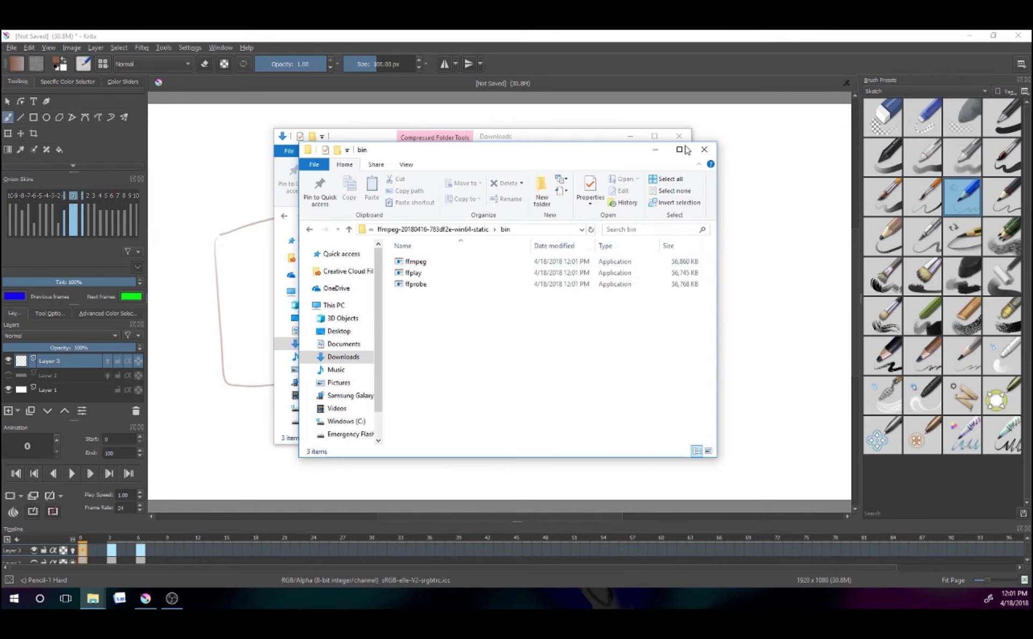
click(704, 150)
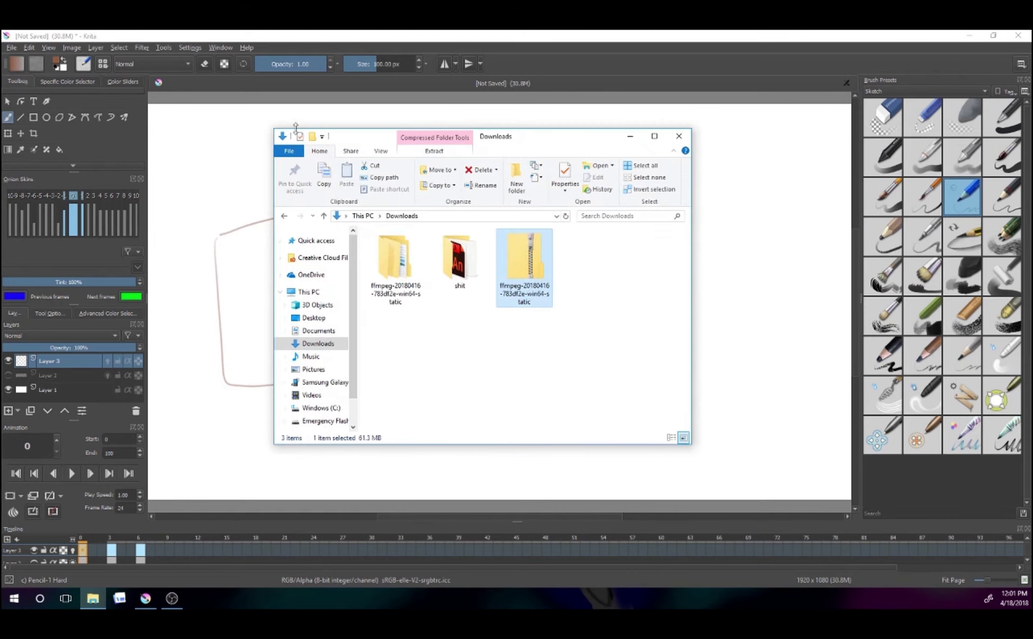
Switch back to Krita and open the Render Animation settings.
click(252, 50)
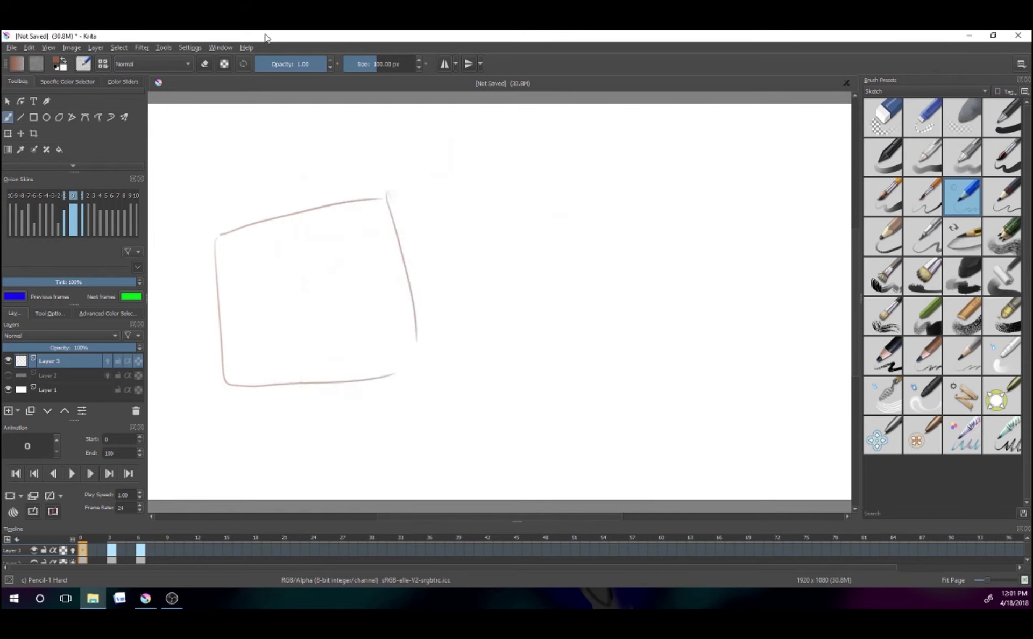
click(11, 48)
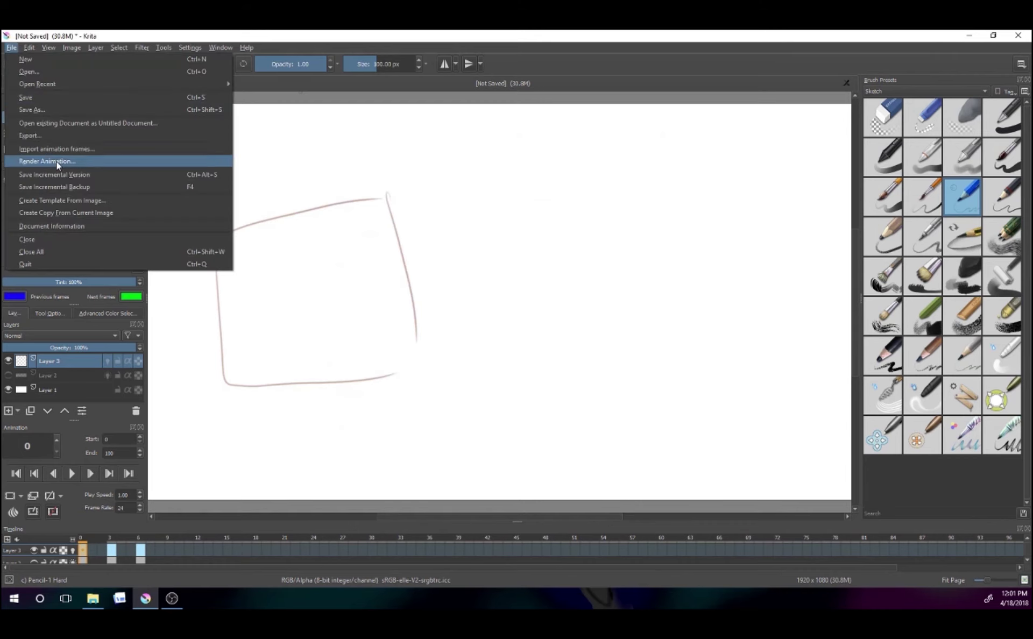
click(180, 161)
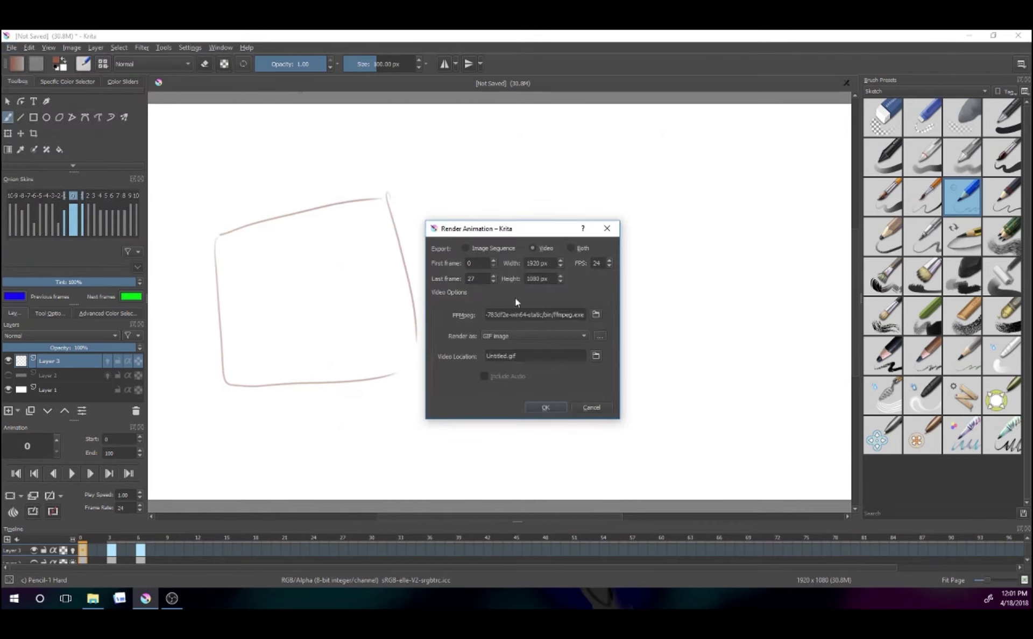
Set the FFmpeg path to ffmpeg.exe in the bin folder of the extracted ffmpeg package in Downloads.
click(596, 315)
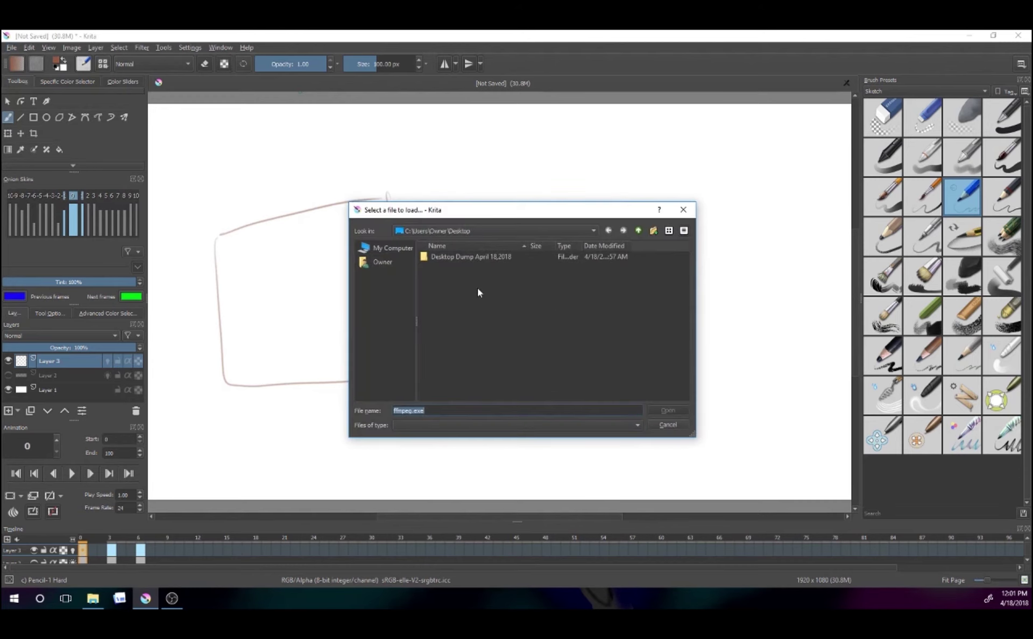
click(383, 261)
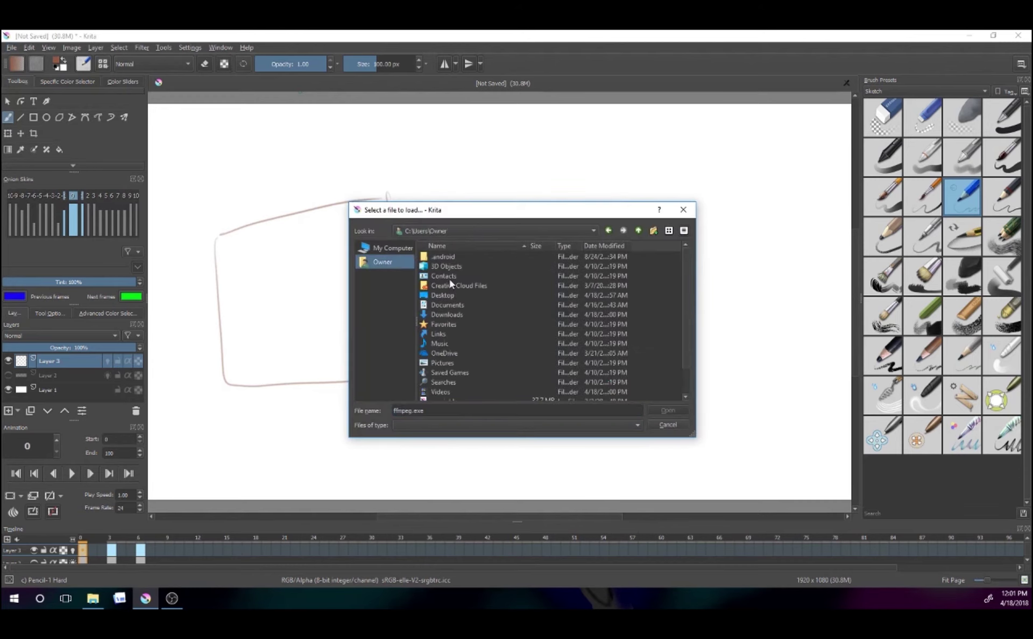
click(451, 314)
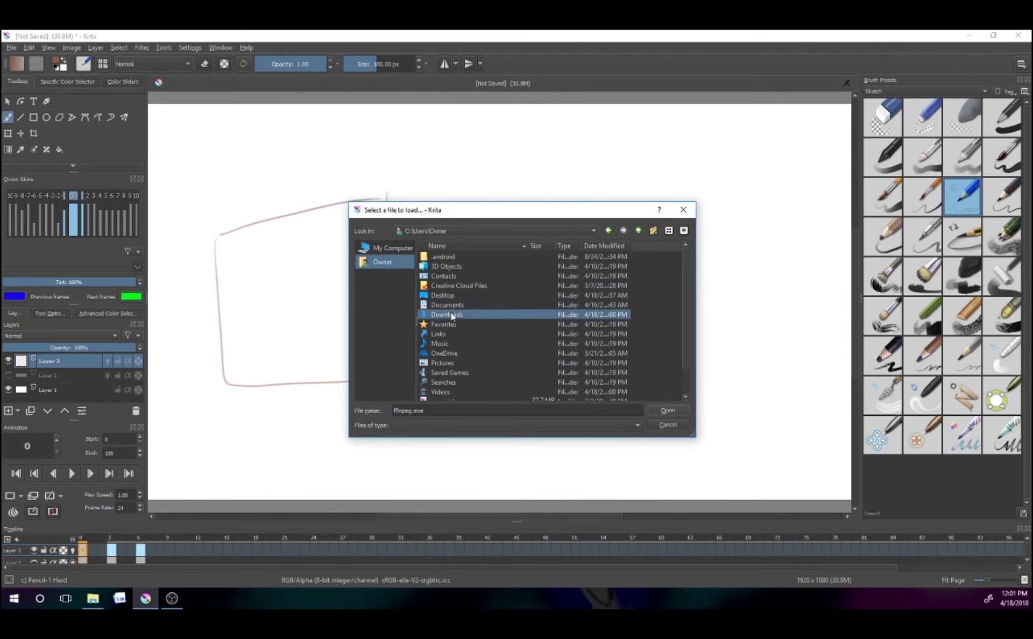
double_click(451, 314)
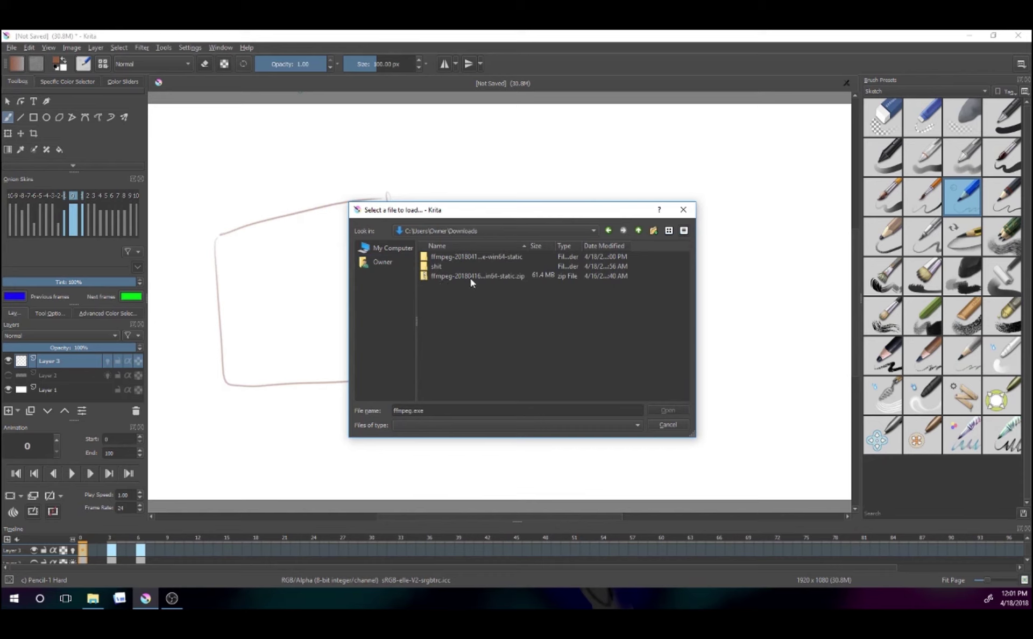
click(495, 257)
double_click(495, 256)
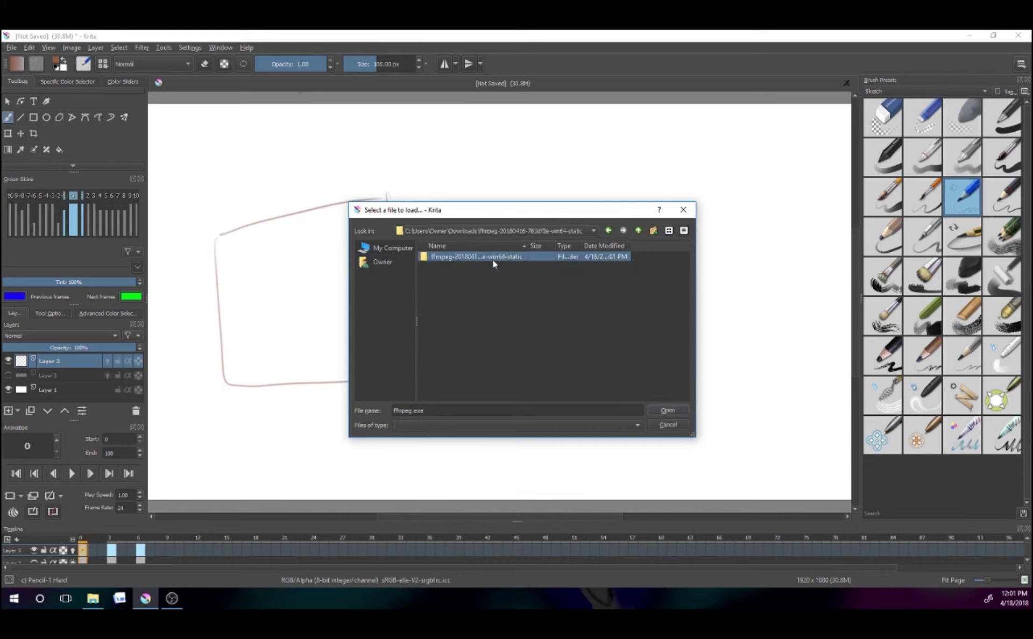
double_click(453, 256)
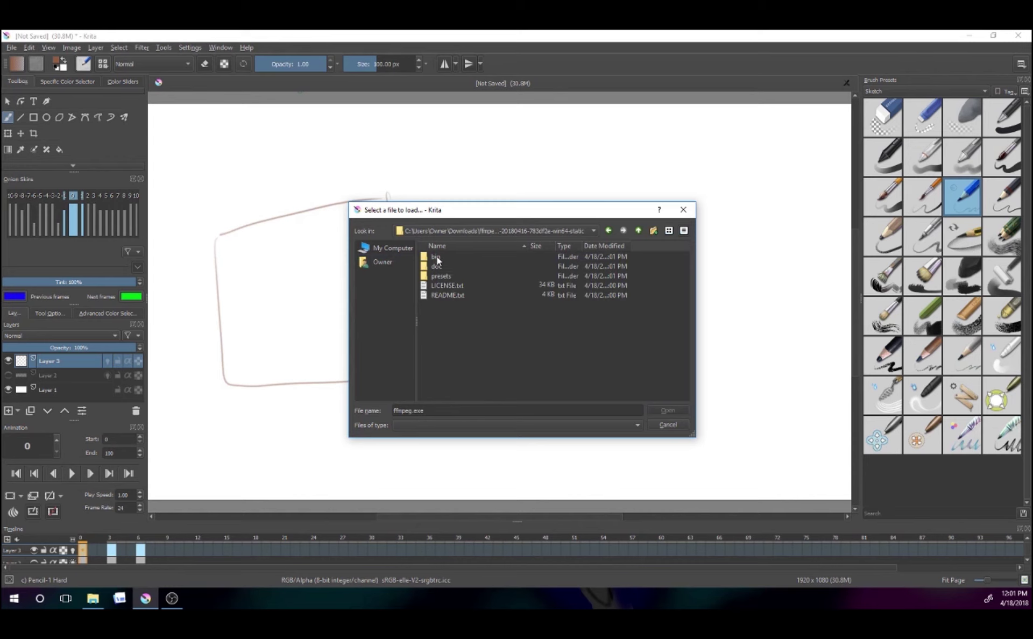
double_click(437, 256)
click(454, 258)
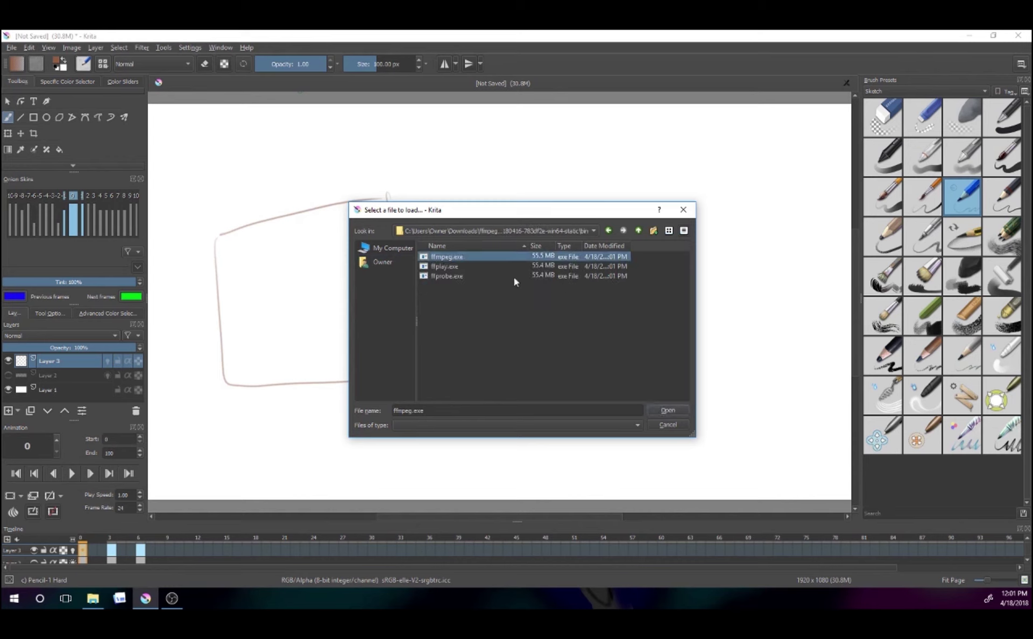
click(670, 408)
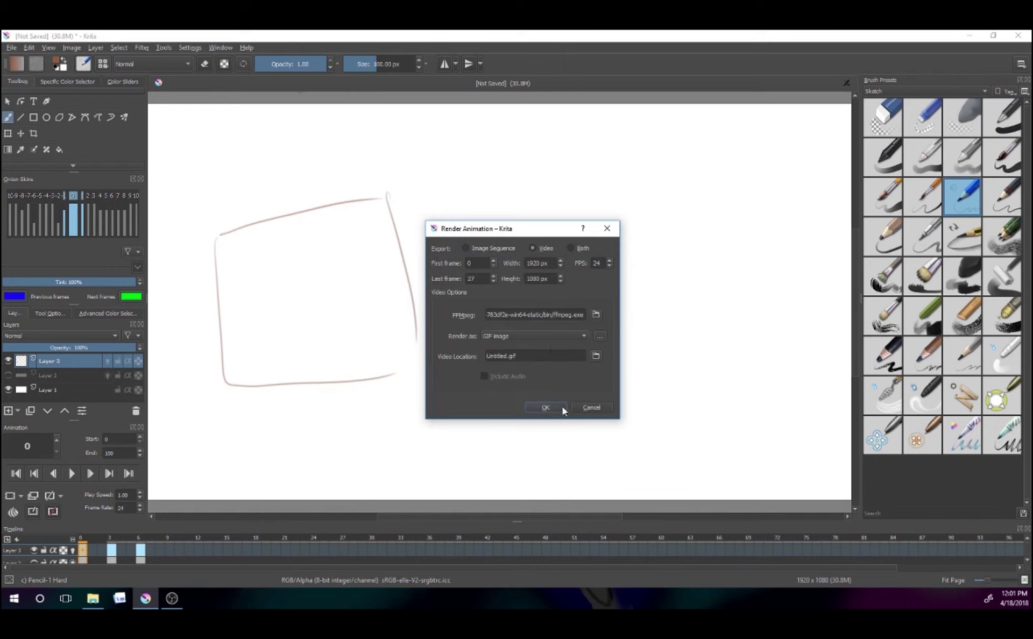
Render the animation as a GIF image, saving it to the Desktop as Untitled.gif.
click(517, 334)
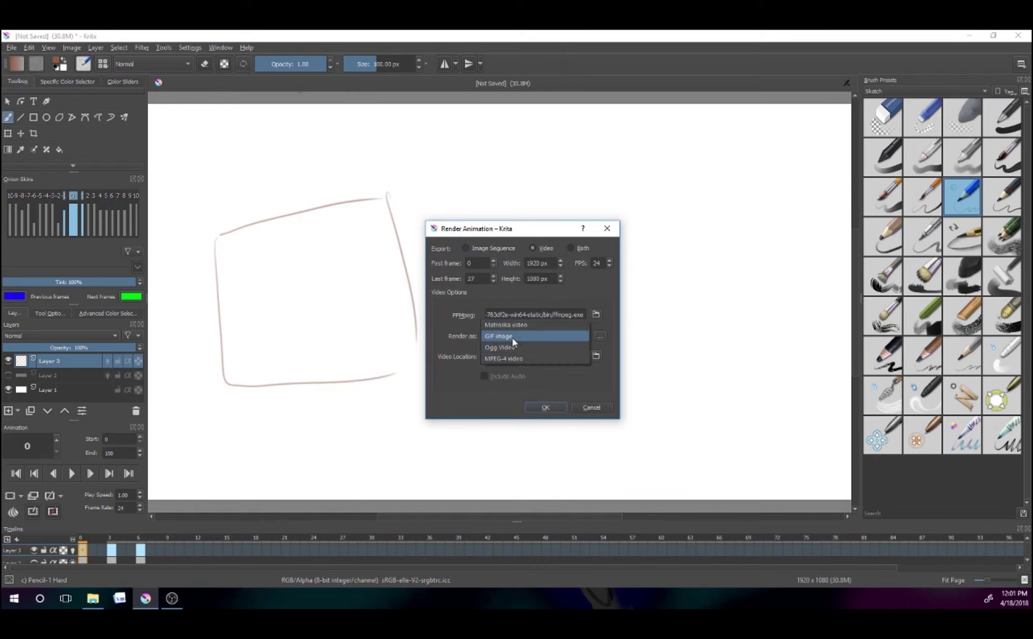
click(512, 338)
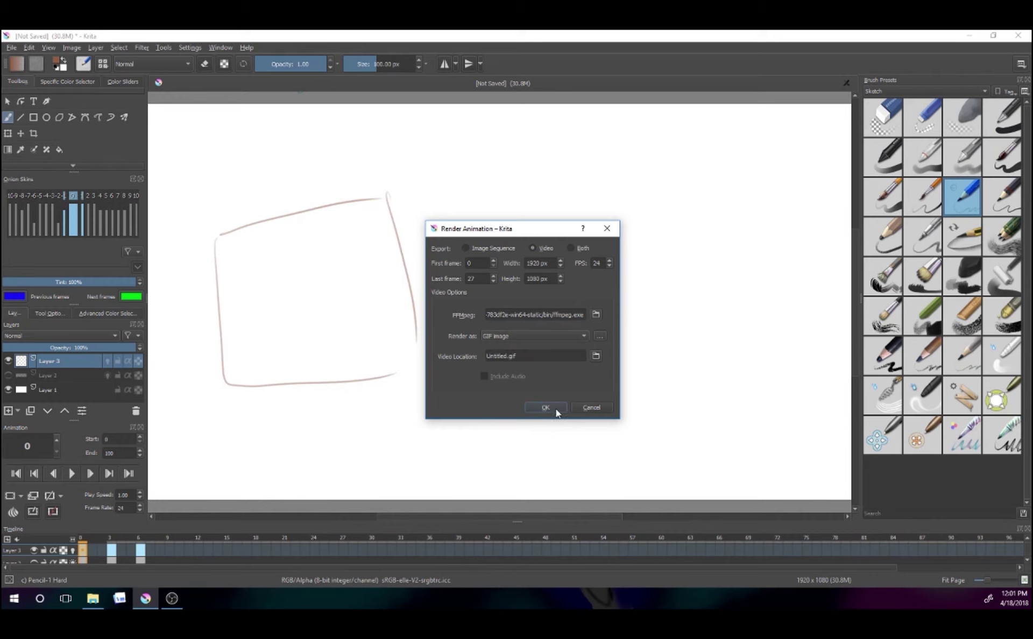
click(596, 357)
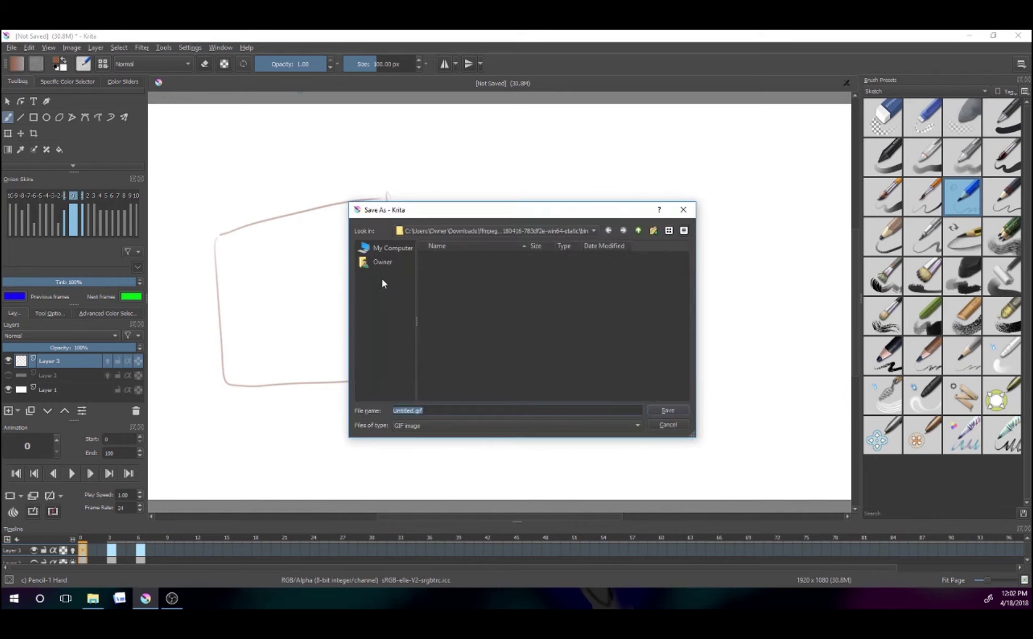
click(392, 262)
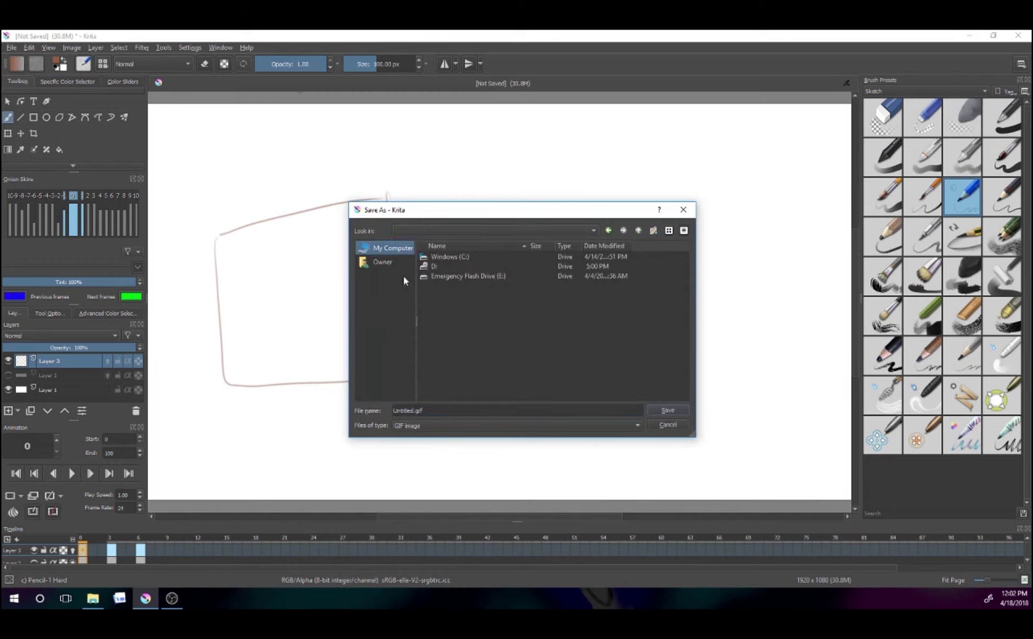
click(444, 296)
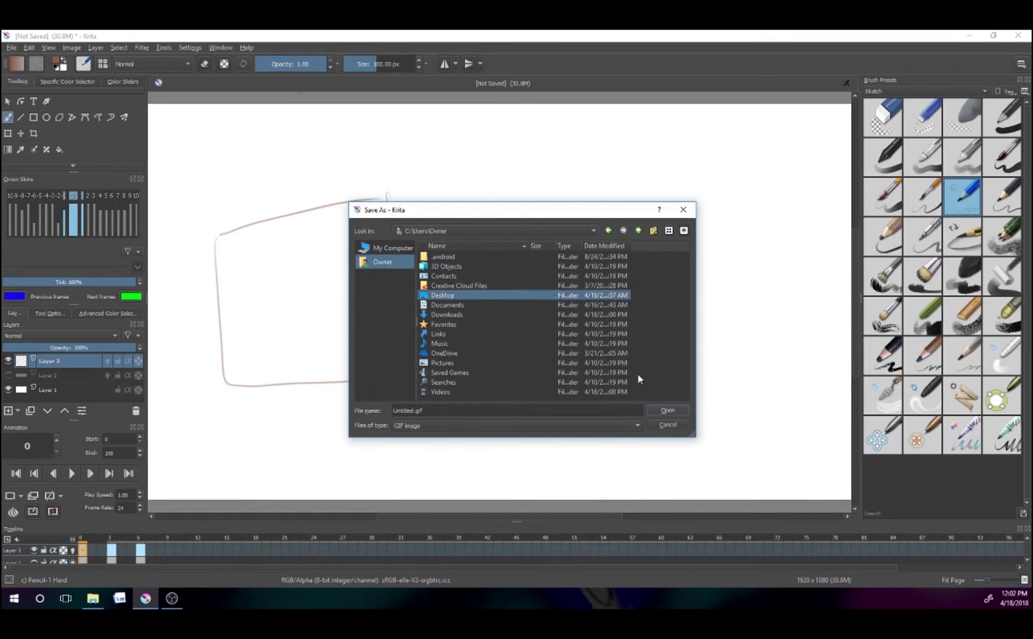
click(653, 409)
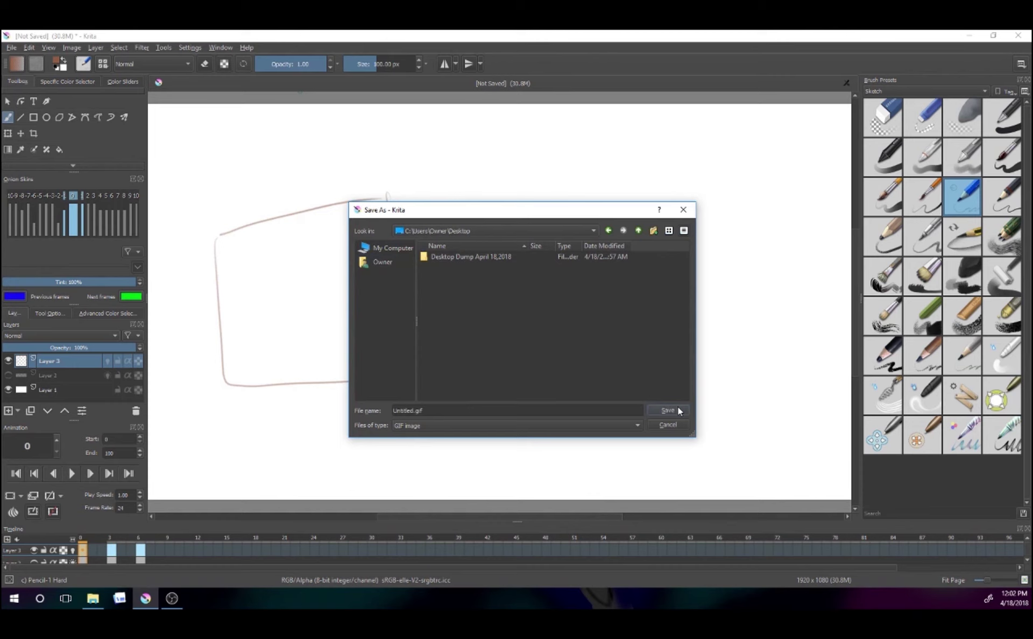
click(678, 411)
click(540, 409)
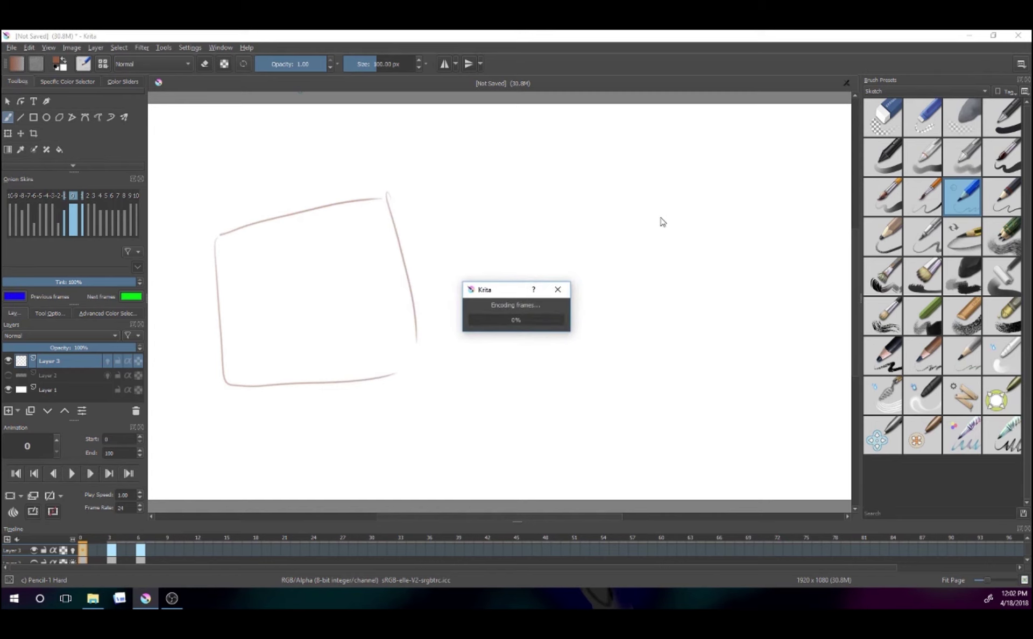
Minimize Krita, close the Downloads window, and move the rendered Untitled GIF to the middle of the desktop.
click(969, 36)
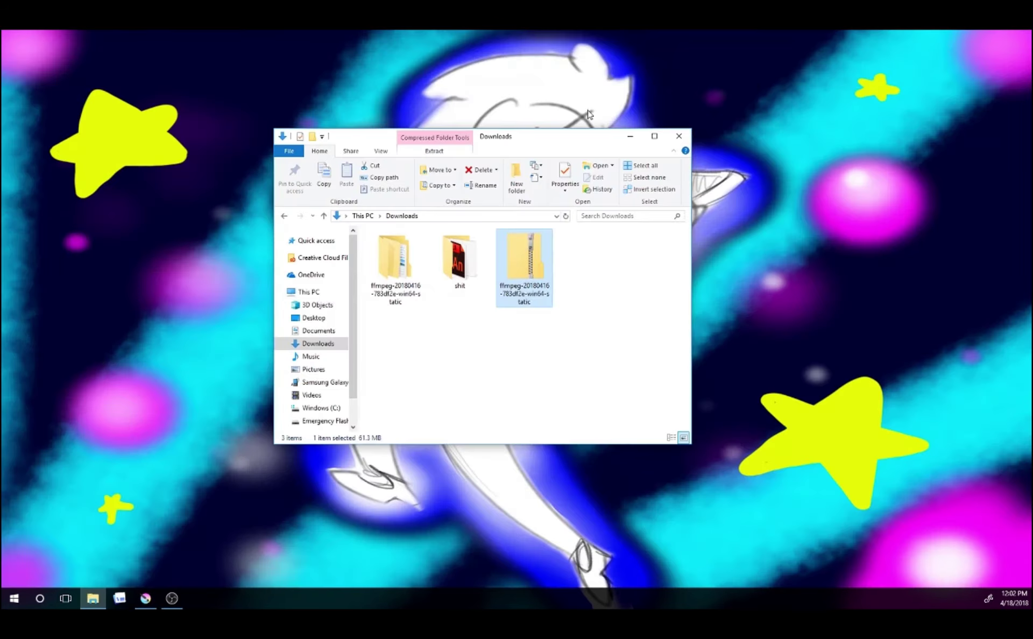
click(679, 136)
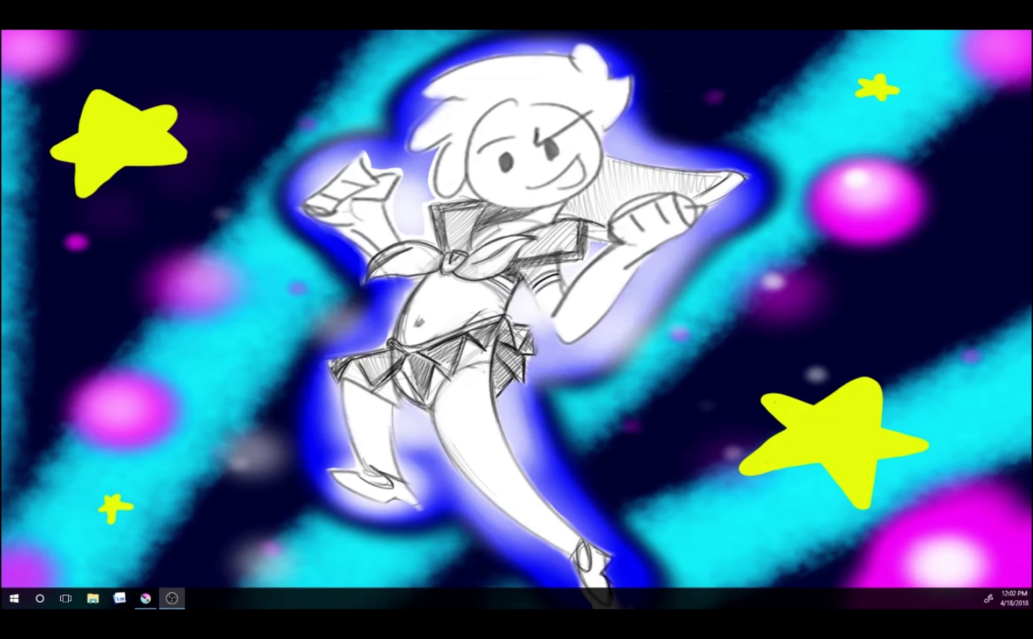
drag(432, 31, 521, 338)
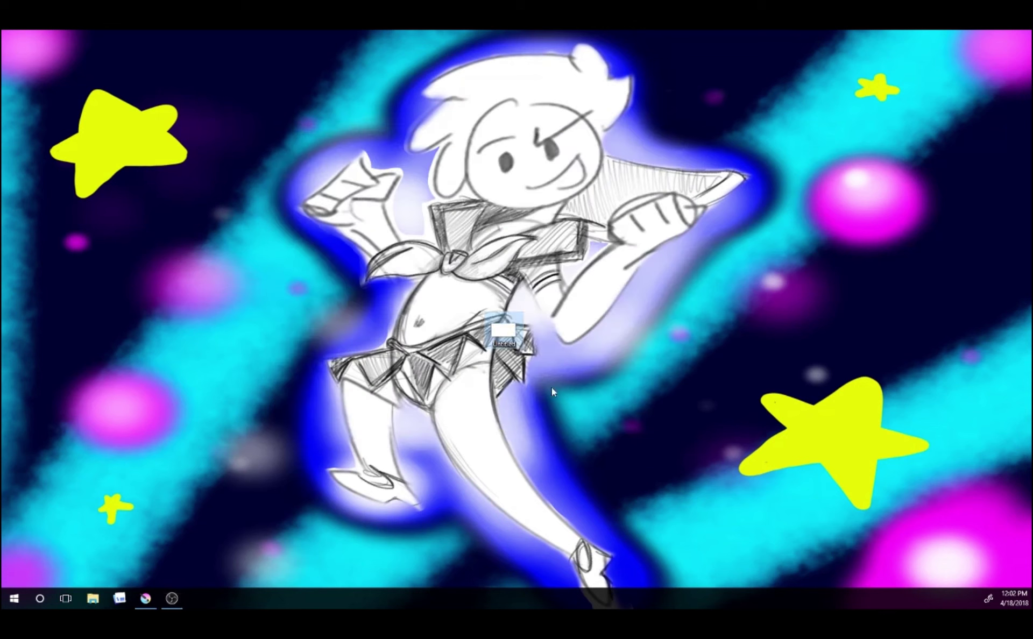
Open the Untitled GIF in Photos and watch its playback in full screen.
double_click(520, 336)
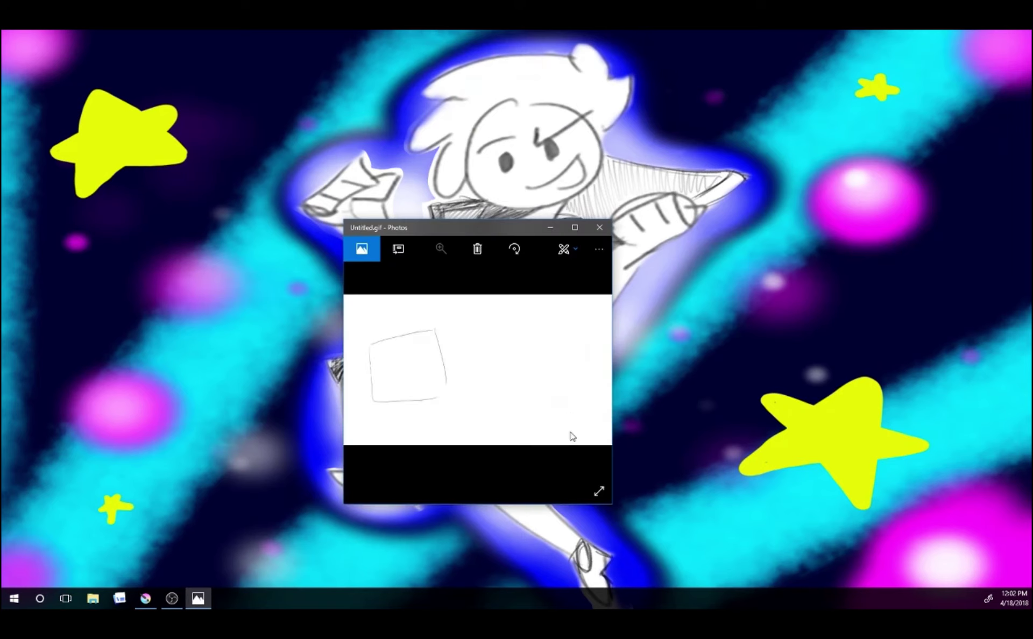
click(598, 492)
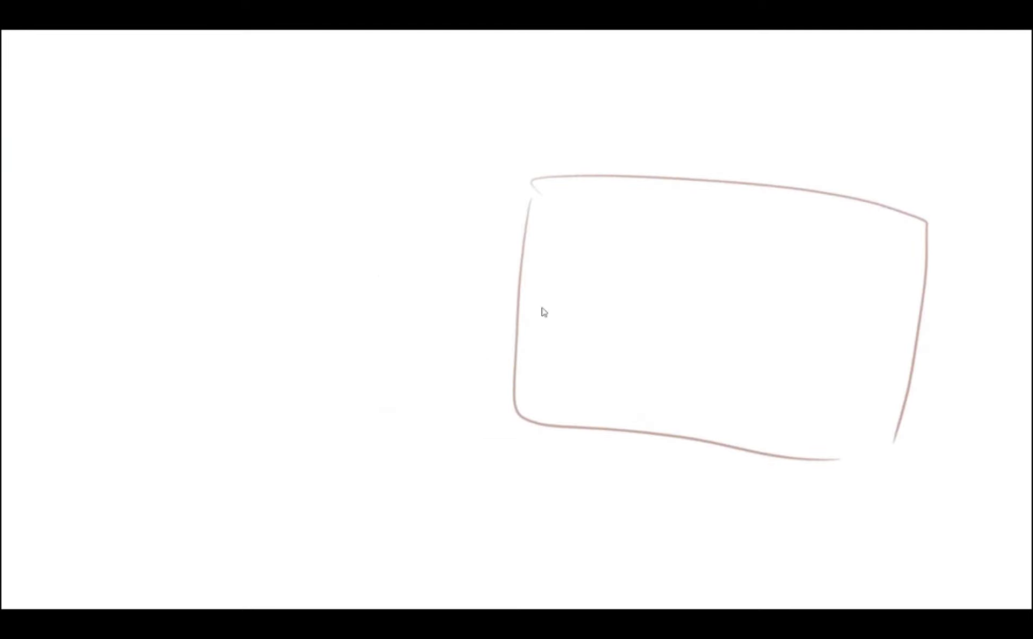
click(816, 197)
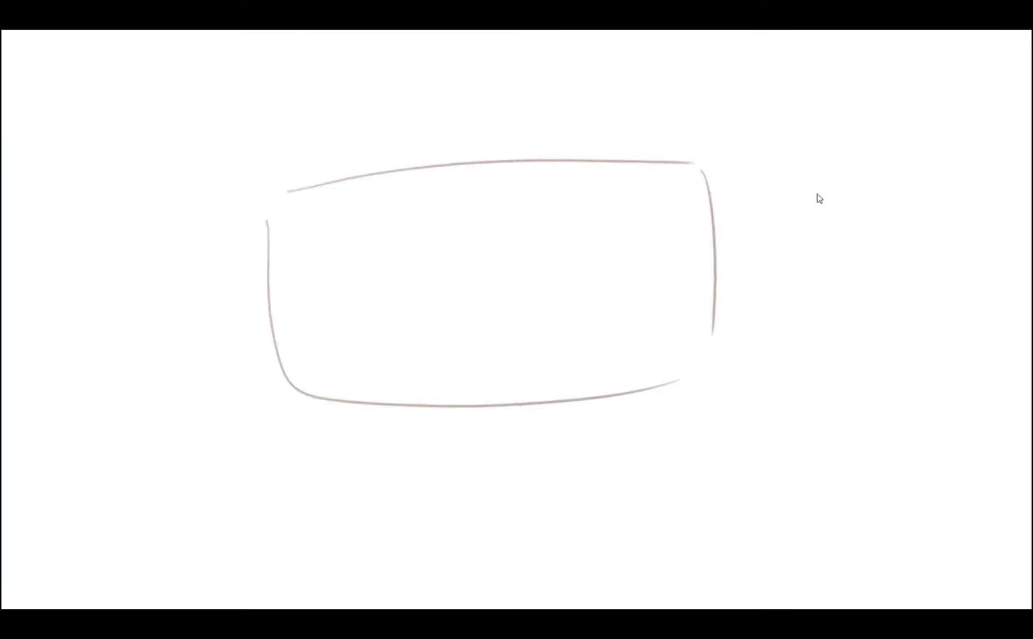
mouse_move(1016, 37)
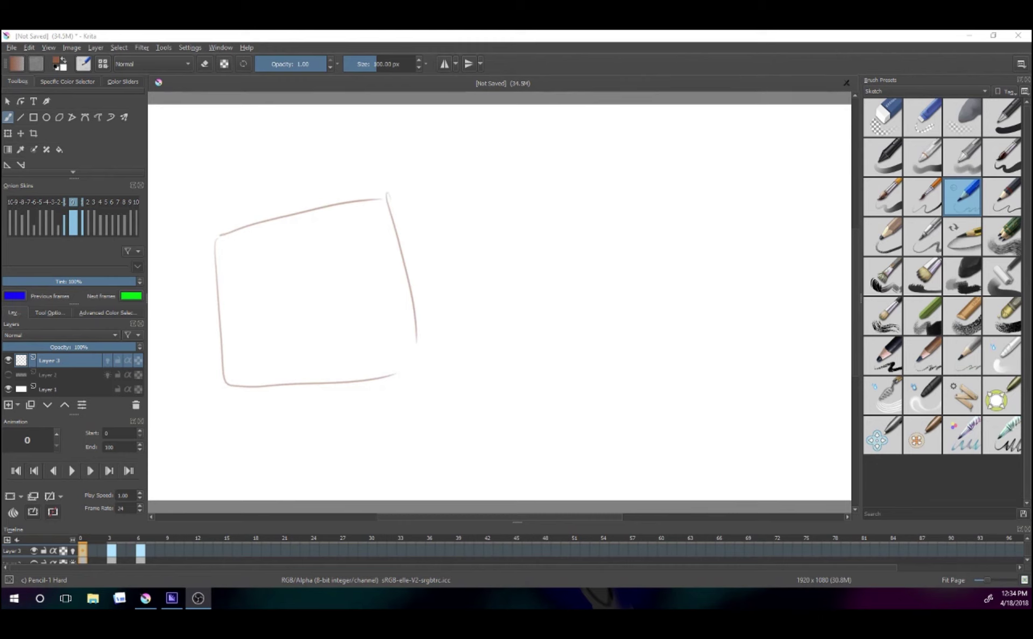
On frame 1 of Layer 3, draw a second rough box overlapping the copied box and shifted slightly to its right.
click(94, 554)
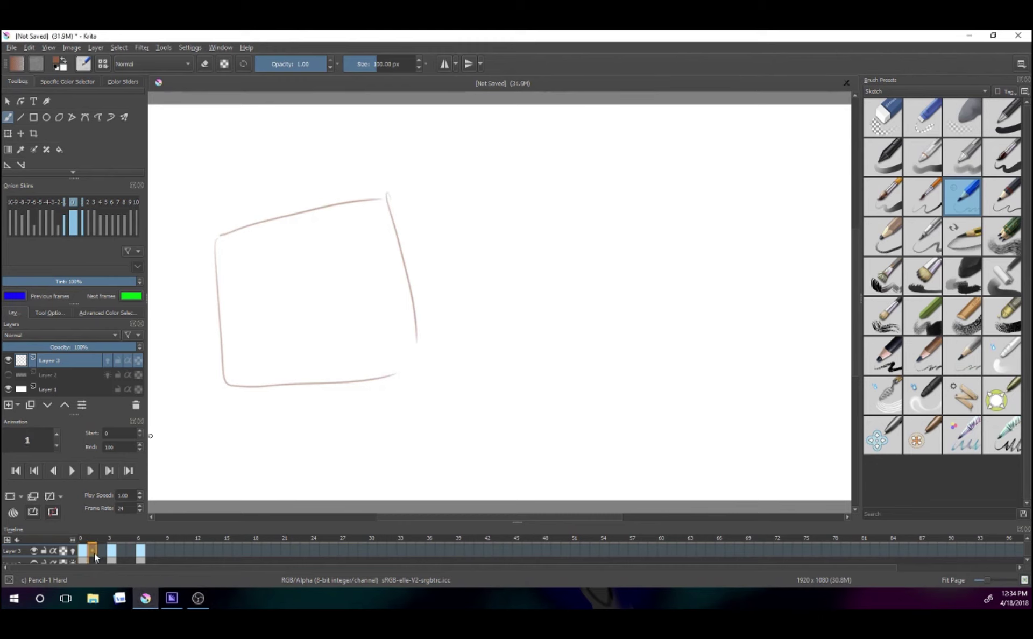
mouse_move(264, 228)
mouse_down()
mouse_move(445, 211)
mouse_move(270, 360)
mouse_move(446, 379)
mouse_up()
drag(447, 204, 462, 359)
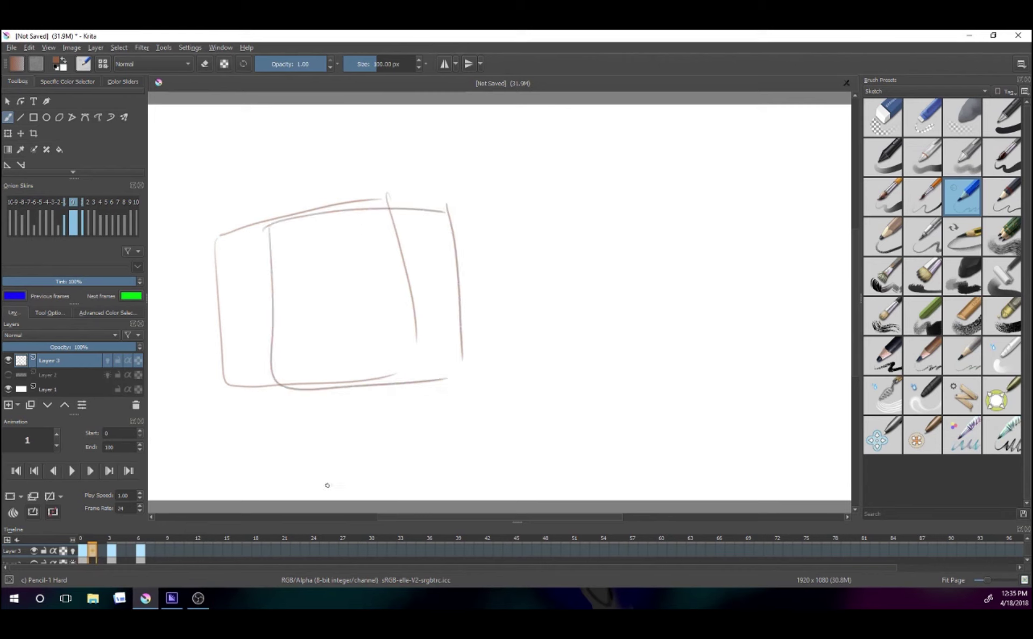
Compare the Layer 3 box drawings by stepping between frames 0, 1, 3 and 6.
click(82, 552)
click(92, 553)
click(83, 553)
click(92, 555)
mouse_move(91, 552)
mouse_down()
mouse_move(116, 552)
mouse_move(92, 552)
mouse_up()
click(112, 554)
click(82, 552)
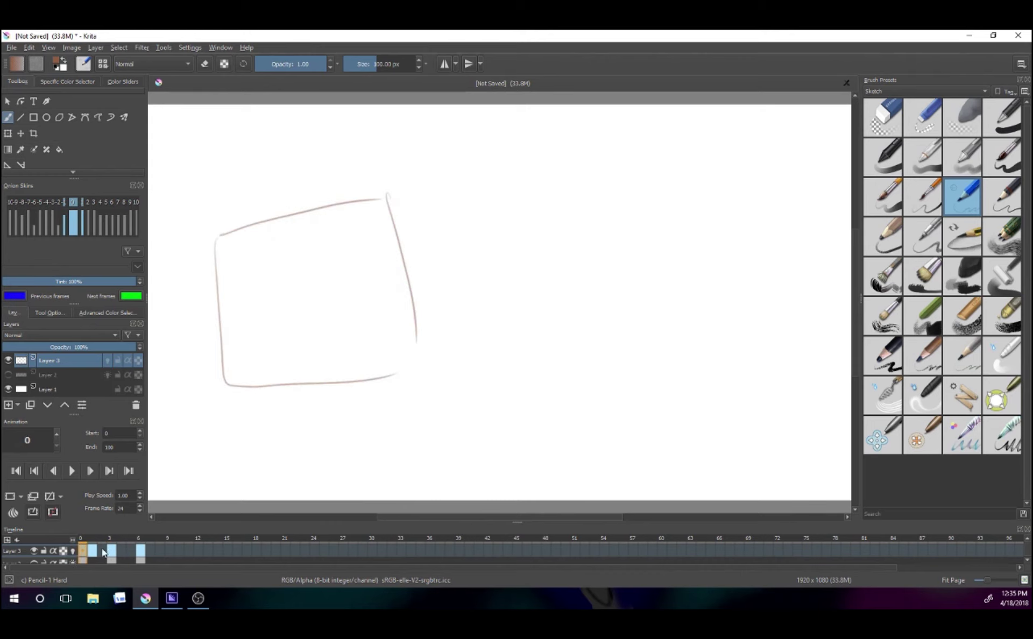
click(110, 554)
click(140, 552)
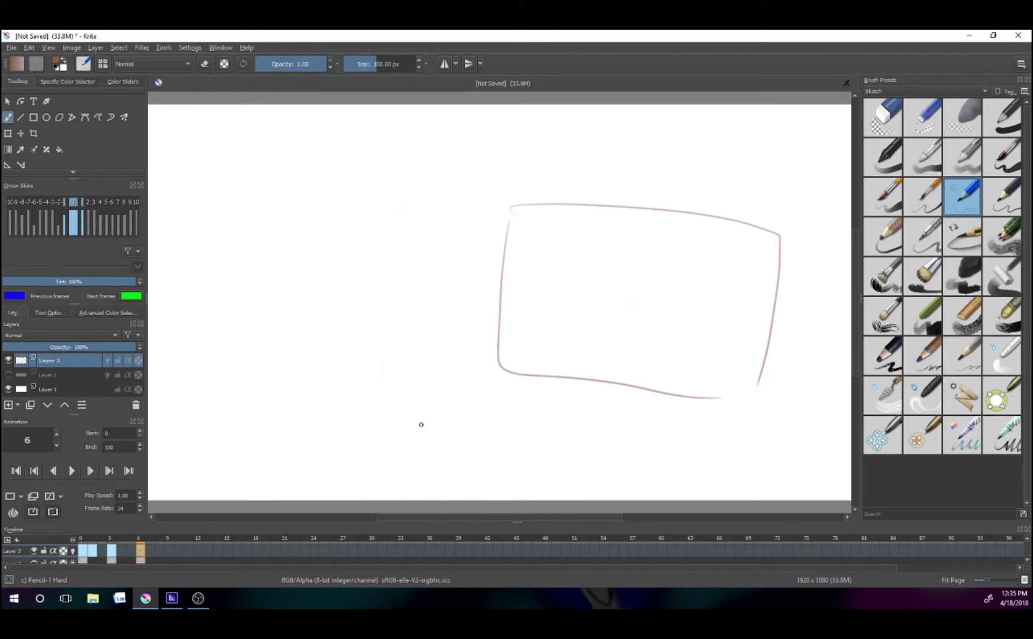